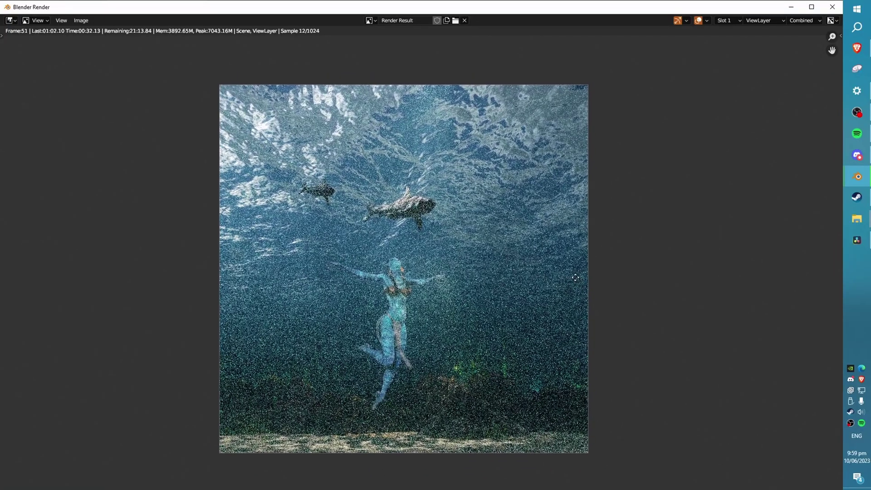
middle_drag(575, 278, 568, 278)
middle_drag(220, 223, 207, 210)
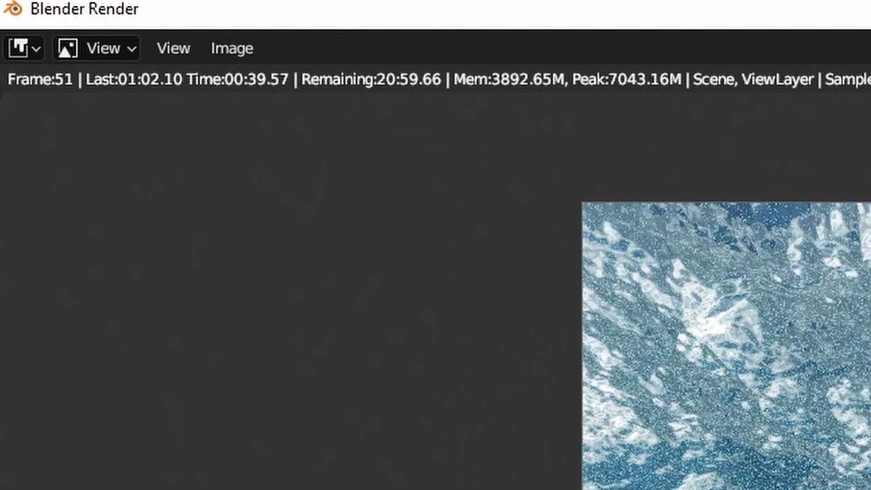
middle_drag(327, 190, 296, 185)
middle_drag(680, 340, 849, 342)
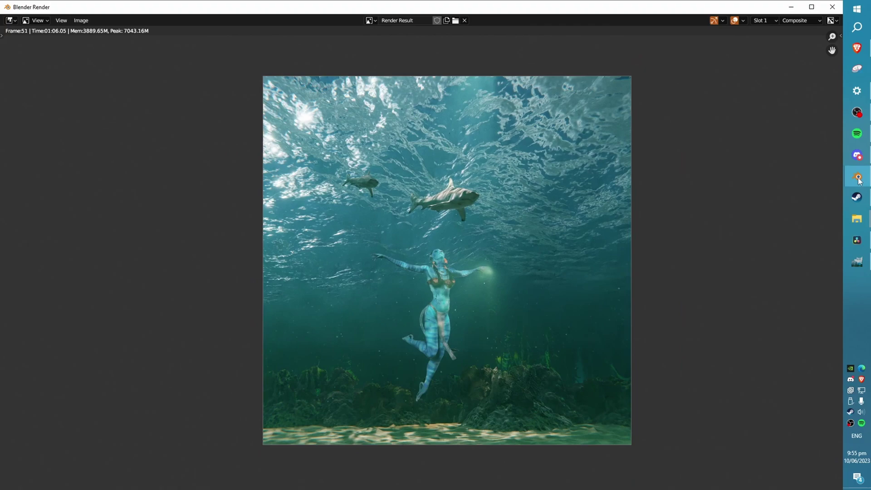
Return to the main project window and review the render sampling, denoise, light path and clamping settings.
click(836, 183)
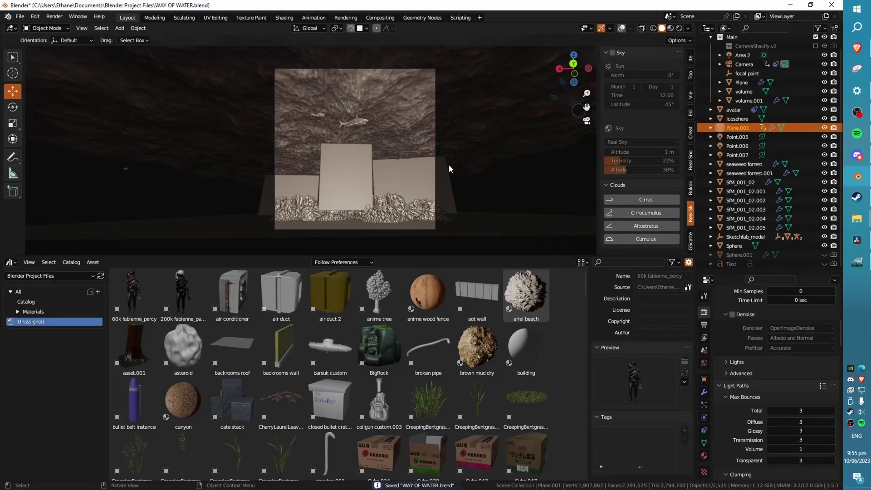
click(439, 177)
scroll(783, 354, up, 5)
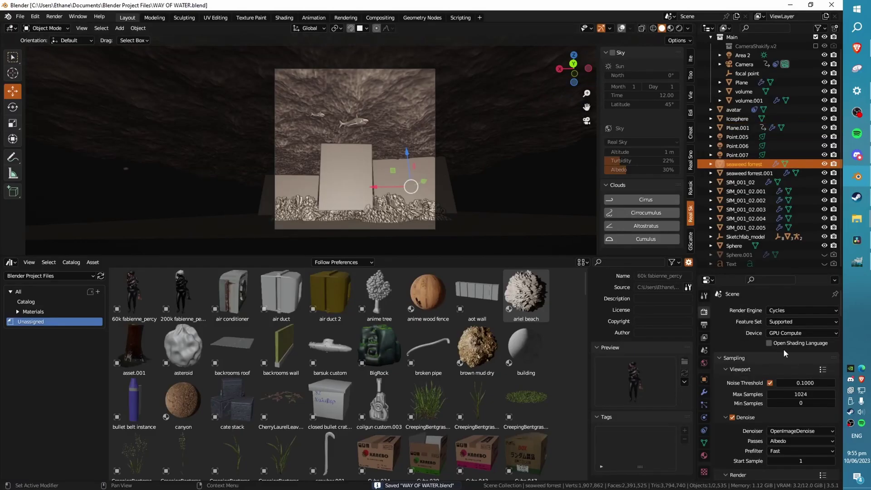
scroll(815, 358, down, 10)
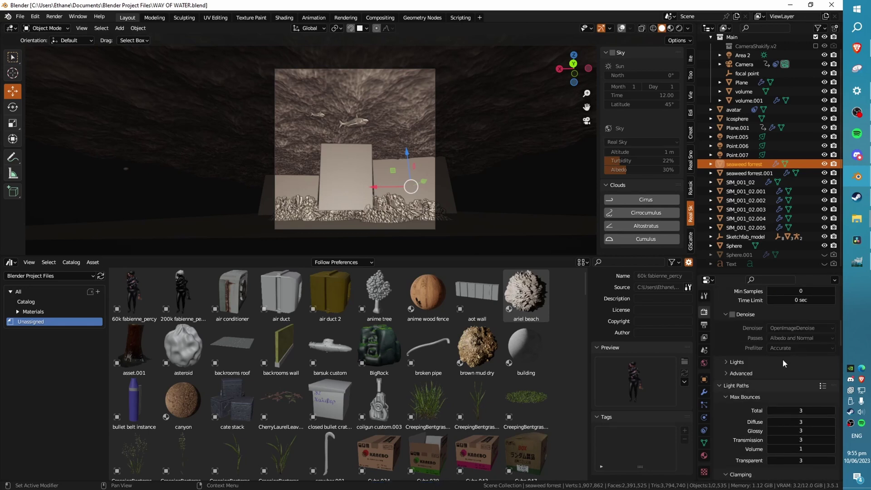
click(21, 17)
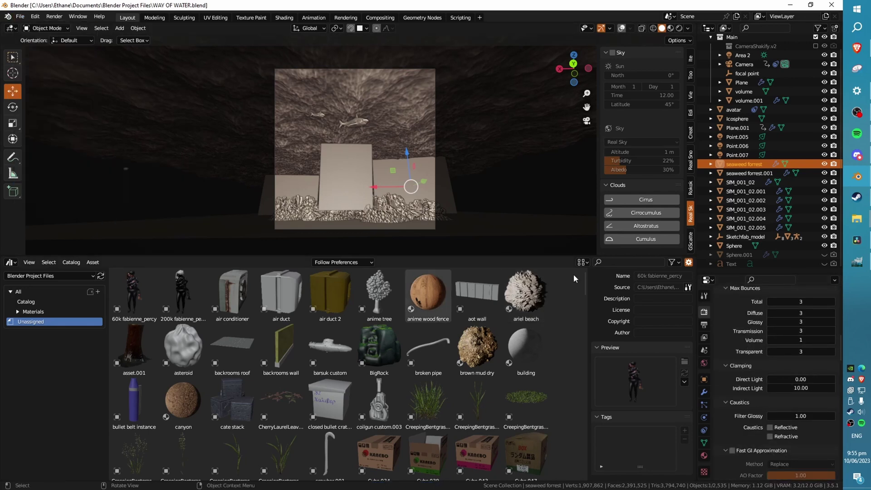
scroll(777, 424, up, 10)
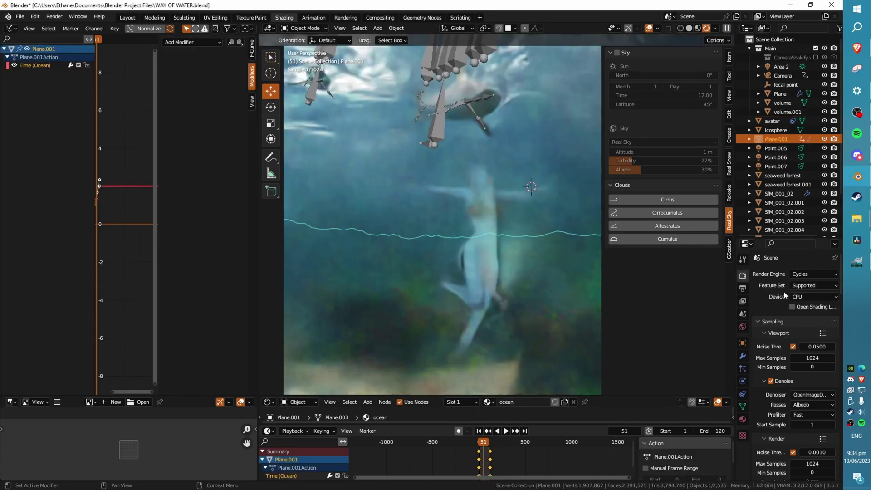
Set the Cycles render device to GPU Compute and check the rendered preview through the camera with overlays toggled off and on.
click(802, 297)
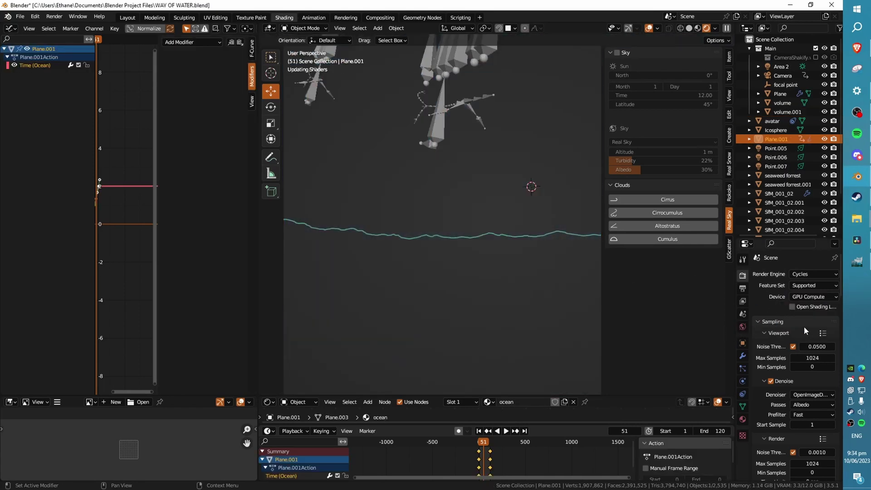
key(KP_0)
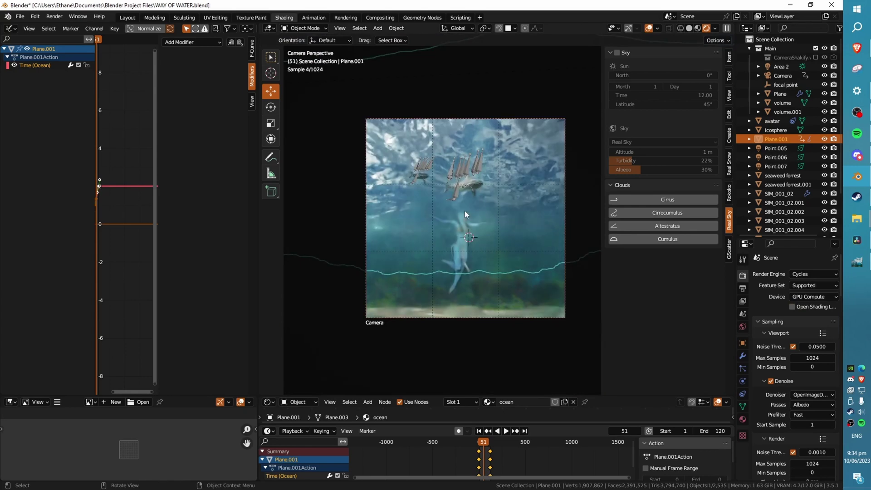
click(651, 29)
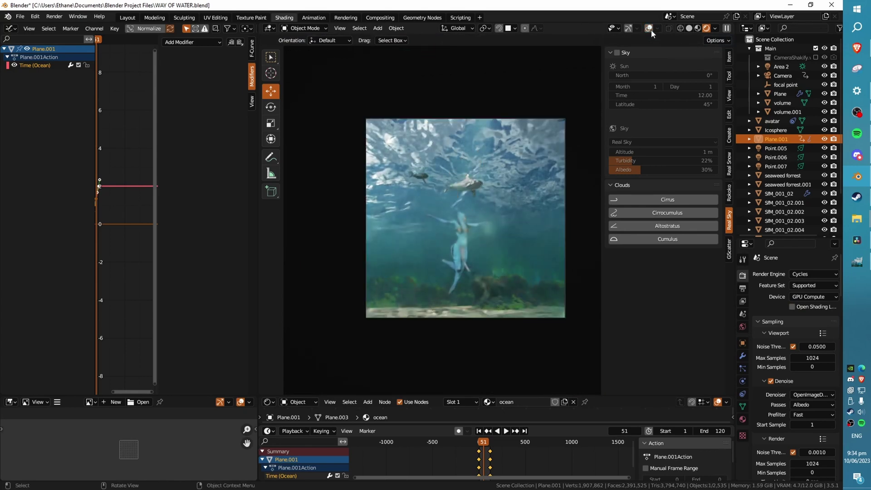
click(650, 29)
Inspect the seabed scene from a free angle with the fog volume hidden, and restore the volume's viewport visibility.
middle_drag(510, 274, 493, 291)
scroll(502, 278, down, 2)
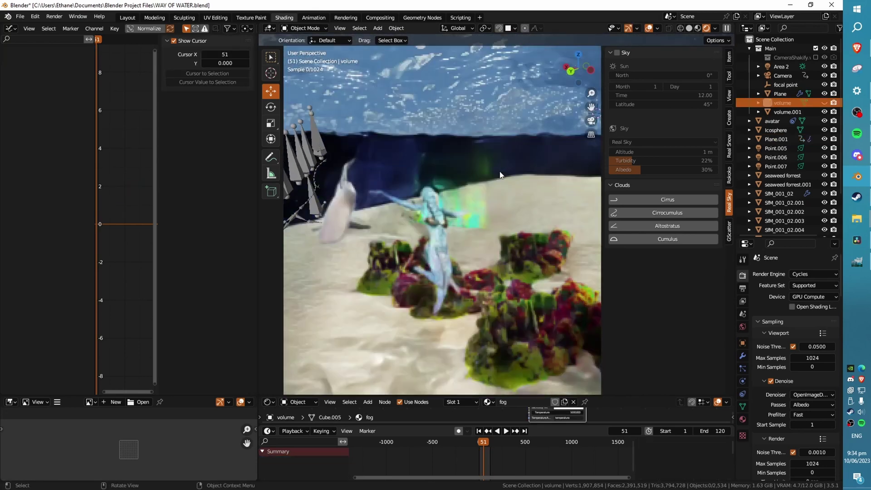
scroll(499, 176, up, 1)
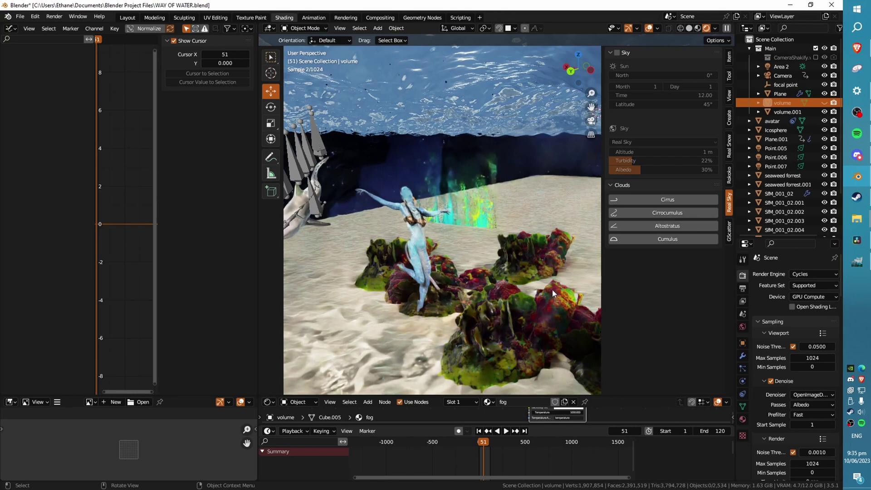
click(824, 102)
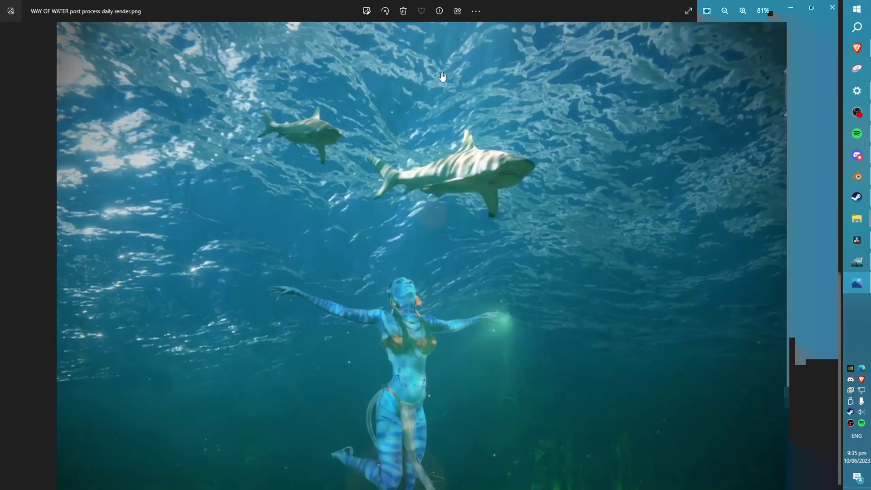
Examine the sharks, water surface and figure up close in the image WAY OF WATER post process daily render.png.
scroll(439, 77, up, 2)
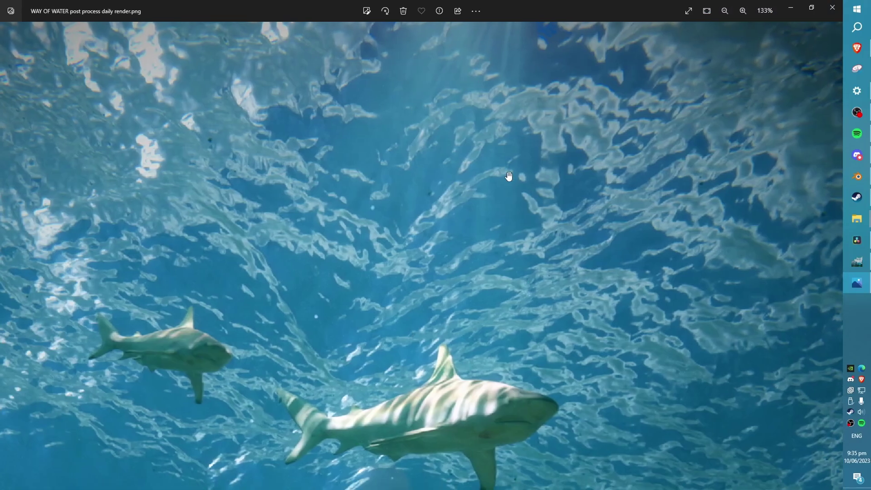
scroll(575, 261, up, 5)
drag(418, 373, 568, 222)
scroll(575, 260, down, 4)
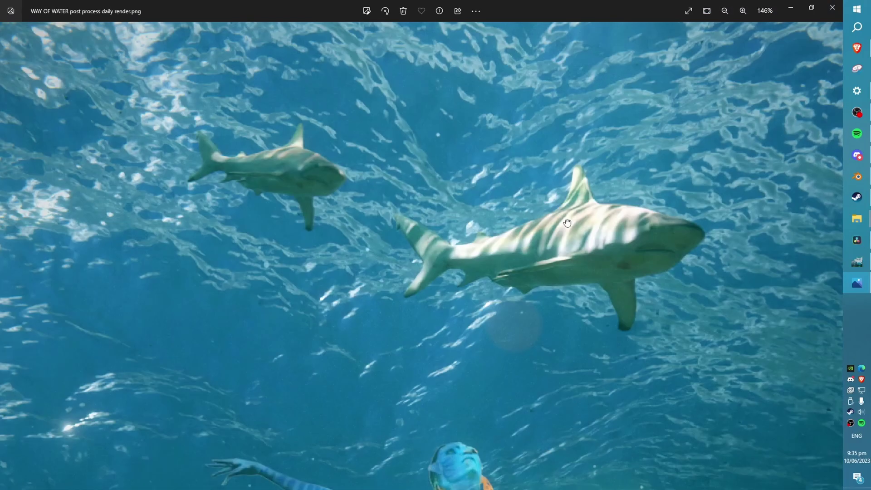
drag(608, 415, 565, 104)
scroll(565, 104, up, 2)
drag(226, 408, 589, 68)
drag(726, 136, 257, 152)
scroll(257, 151, down, 5)
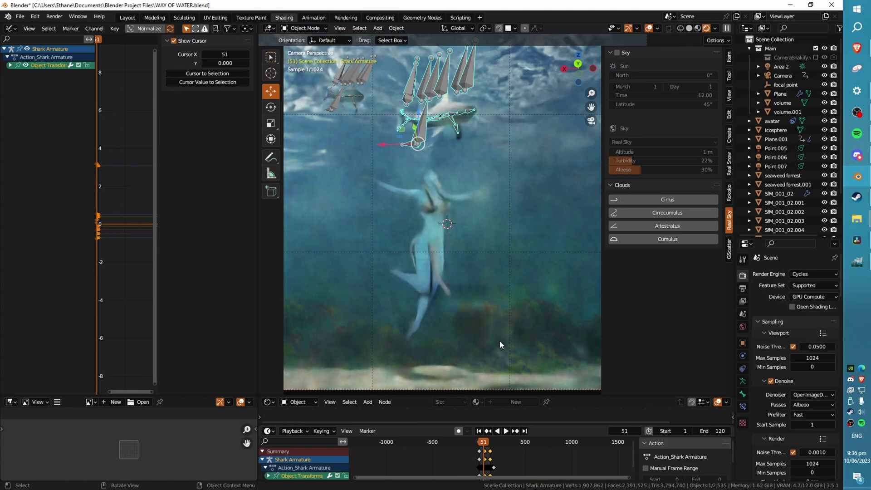
Select the larger shark and set the viewport noise threshold to 0.1.
click(458, 113)
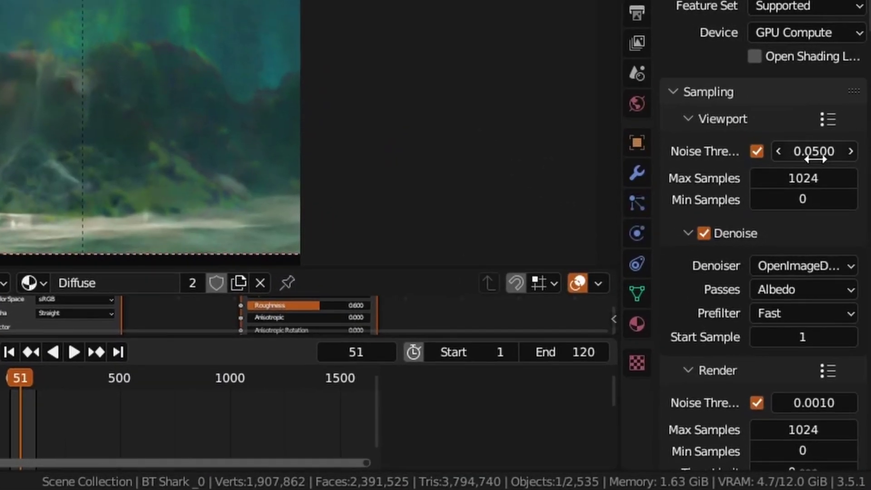
click(813, 154)
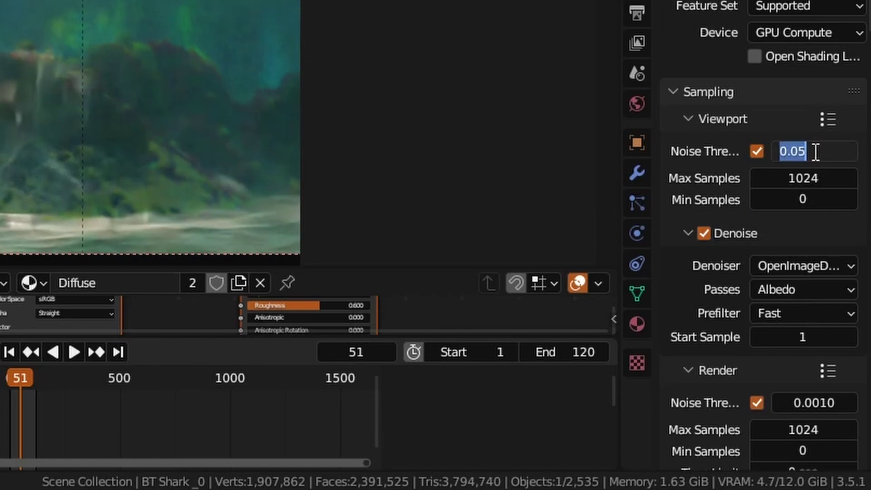
text(0.1)
key(Return)
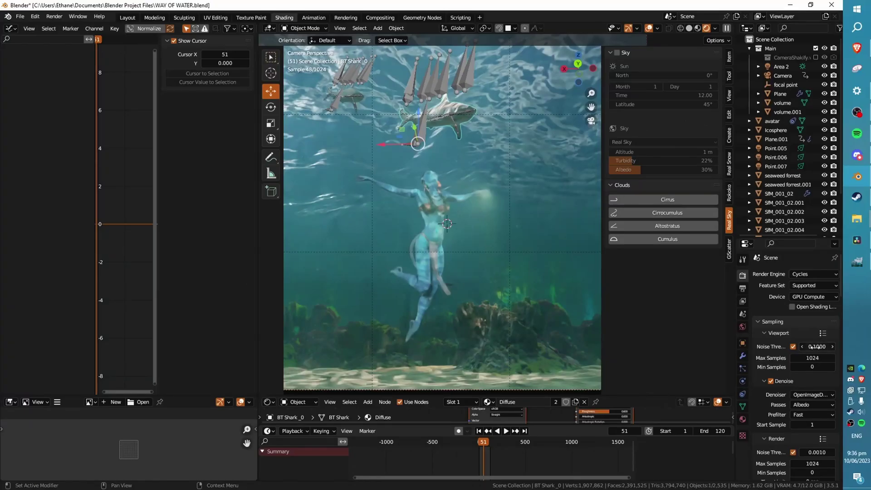
Reframe the camera view to check the preview's refresh and save the project file.
scroll(516, 336, down, 2)
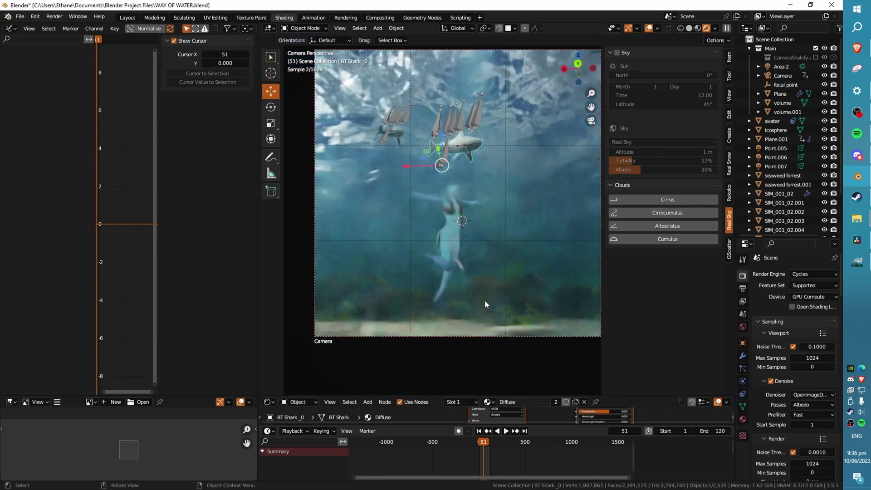
scroll(447, 310, up, 2)
scroll(448, 309, down, 2)
shift+middle_drag(502, 236, 496, 256)
key(ctrl+s)
Try limiting the viewport max samples to 256.
scroll(423, 248, up, 6)
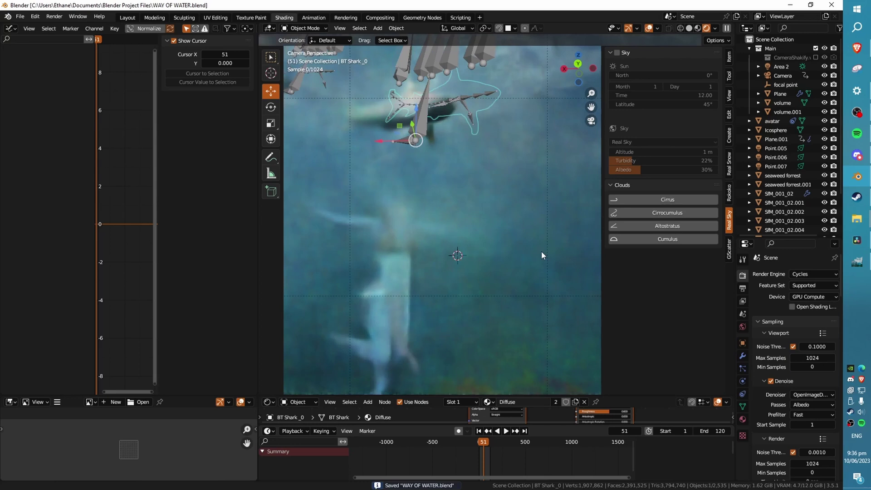
scroll(545, 324, down, 6)
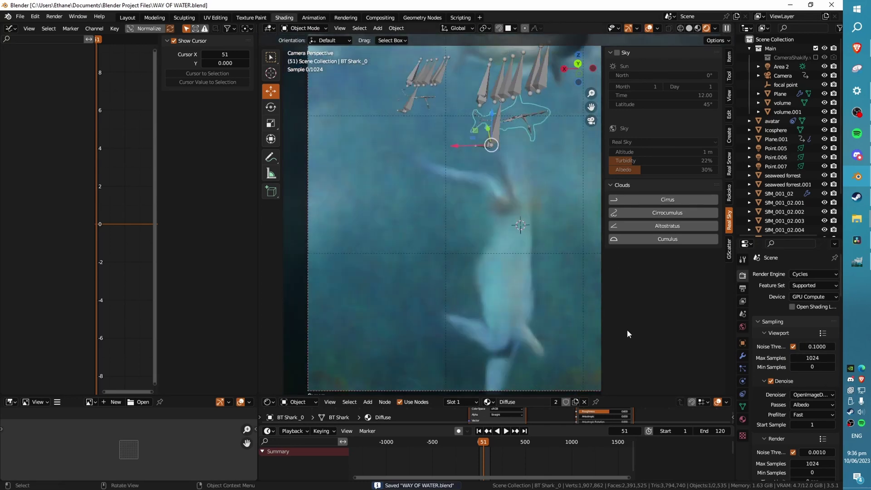
shift+middle_drag(537, 307, 511, 315)
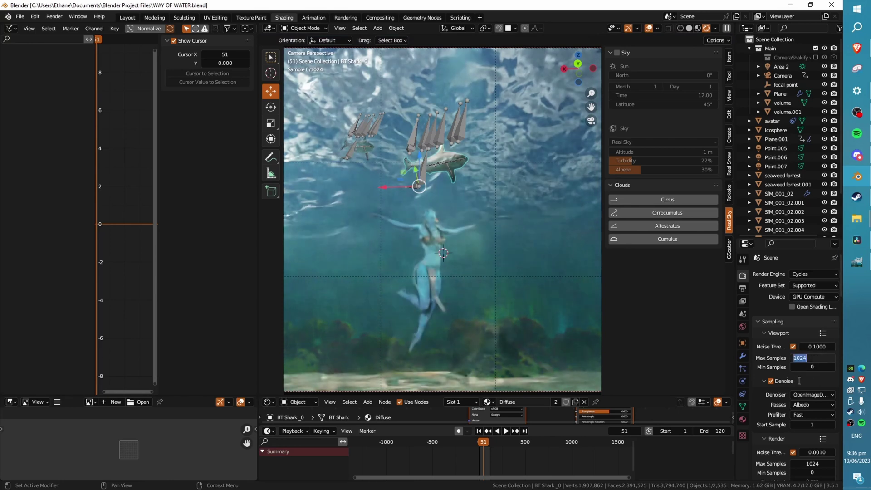
text(6)
key(Return)
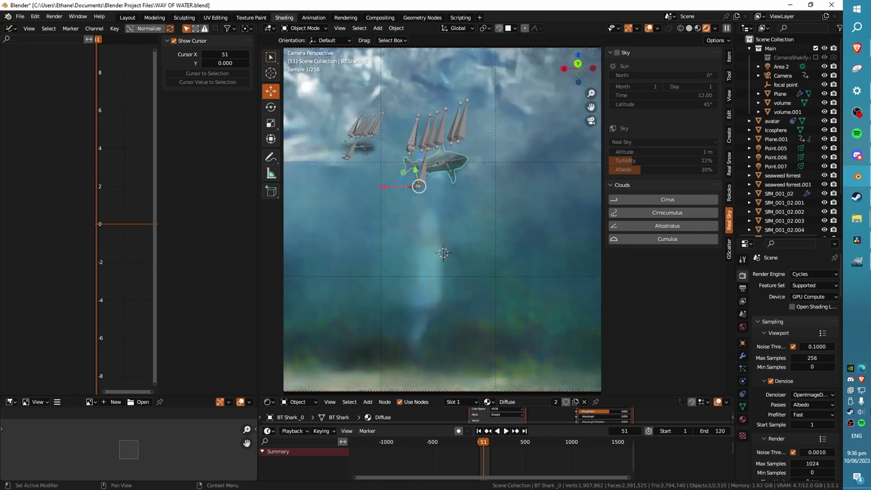
Turn viewport denoising off to compare the raw noisy preview, and turn it back on.
scroll(779, 355, down, 3)
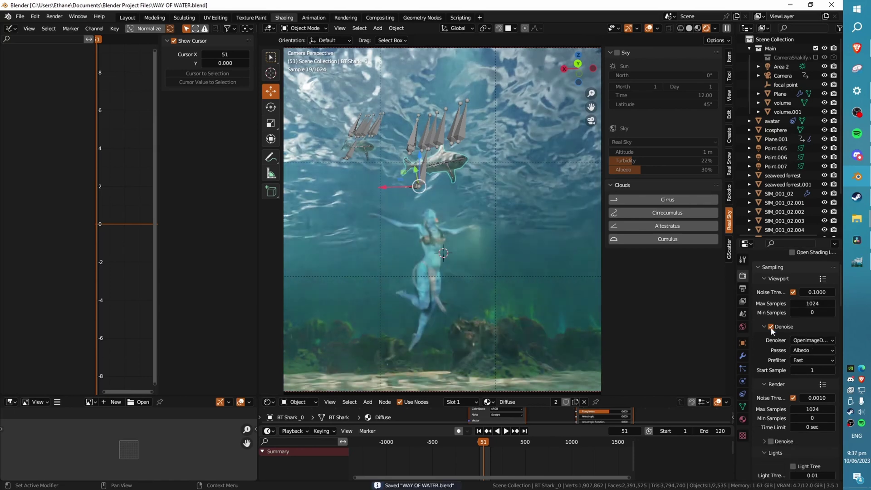
click(771, 327)
scroll(484, 307, down, 1)
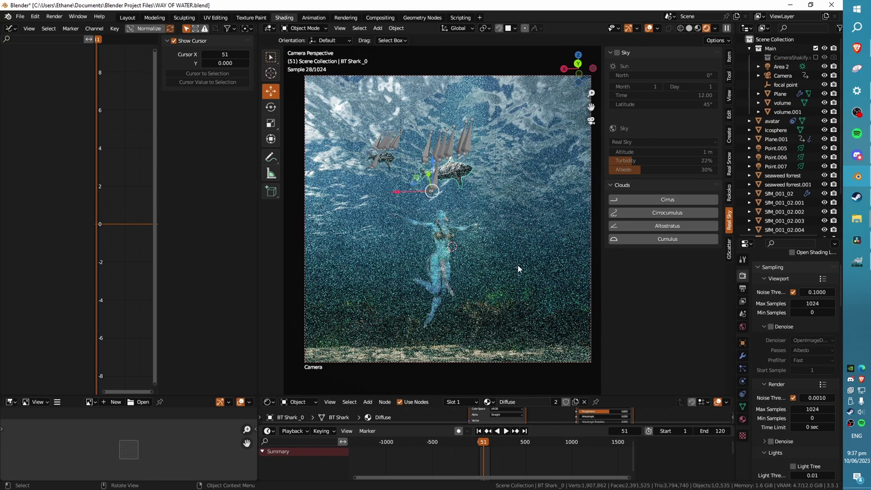
click(770, 326)
Look over the denoiser choices available for the viewport: Automatic, OptiX and OpenImageDenoise.
click(813, 340)
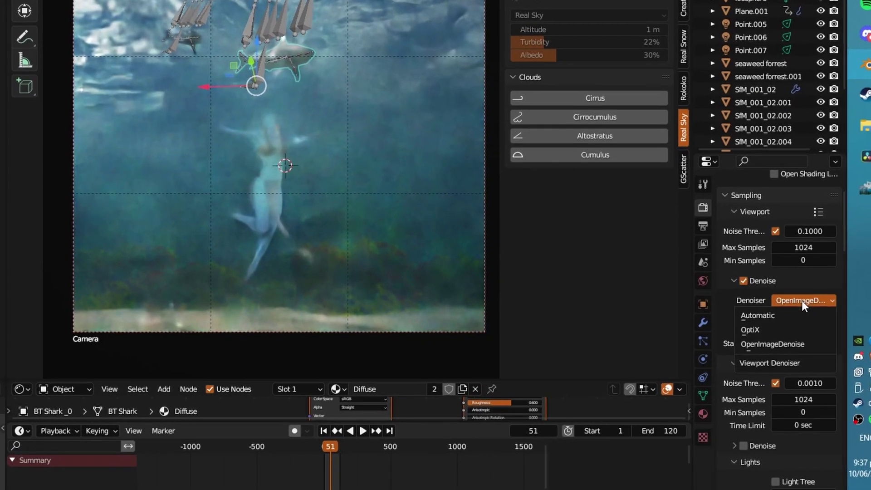
click(774, 310)
click(774, 310)
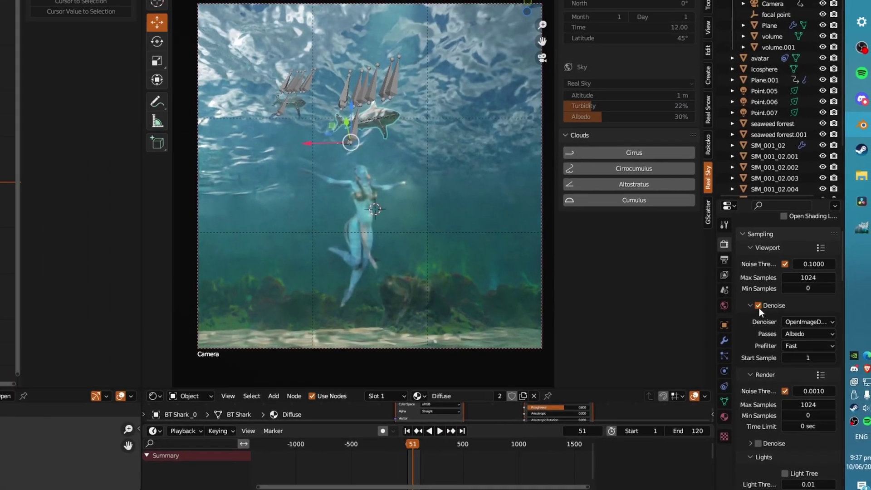
Set the final render's noise threshold to 0.1 and save the project file.
click(750, 305)
scroll(813, 314, down, 1)
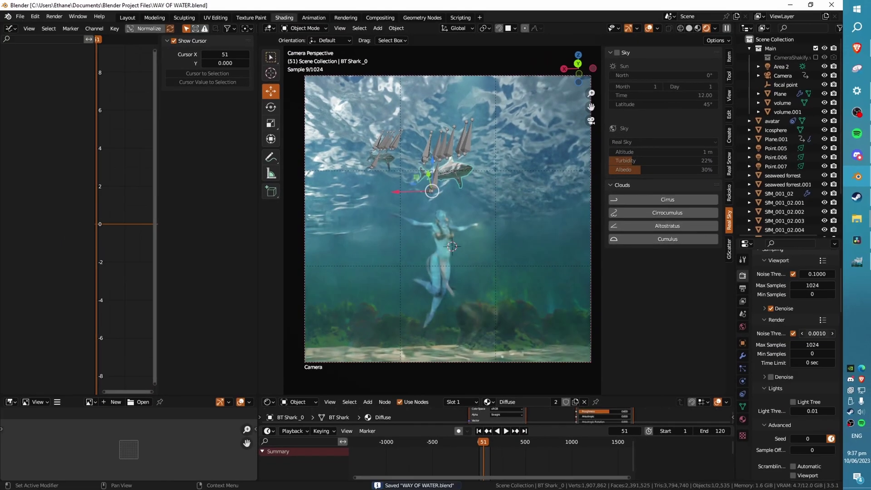
click(815, 332)
text(0.1)
key(Return)
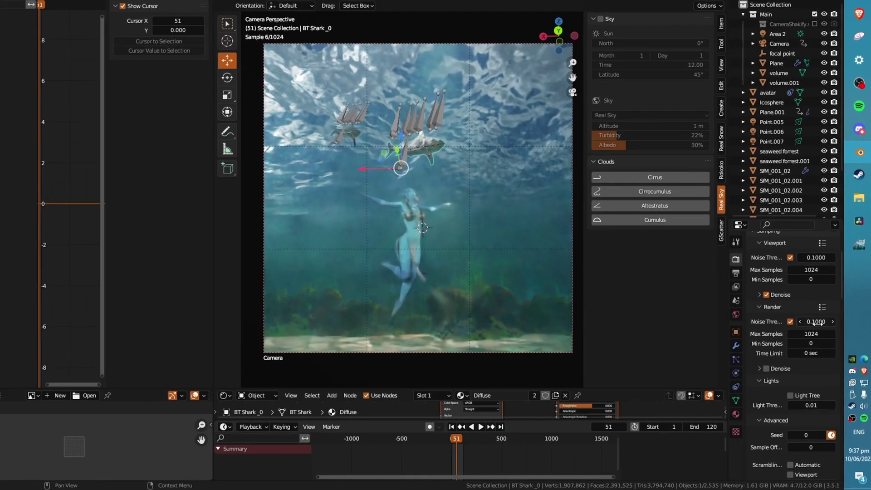
click(820, 335)
key(Return)
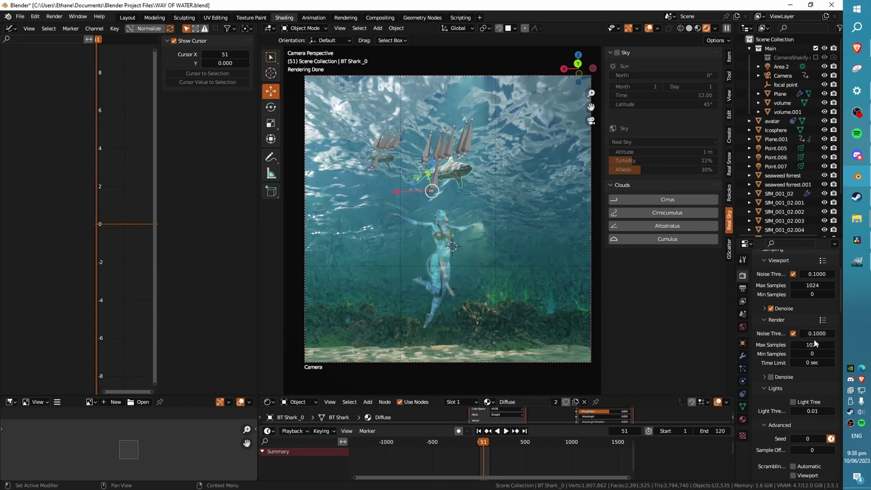
scroll(812, 354, down, 3)
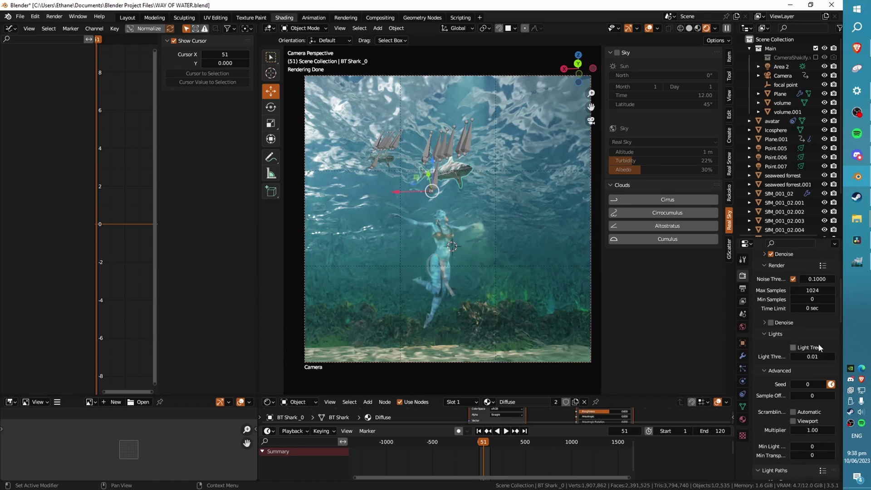
key(ctrl+s)
Set the final render's max samples to 256.
scroll(821, 300, up, 2)
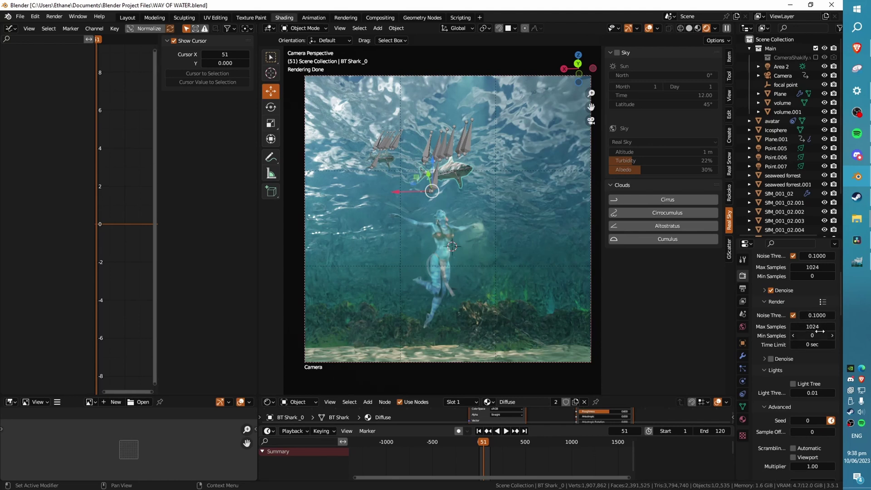
scroll(814, 326, down, 1)
click(812, 309)
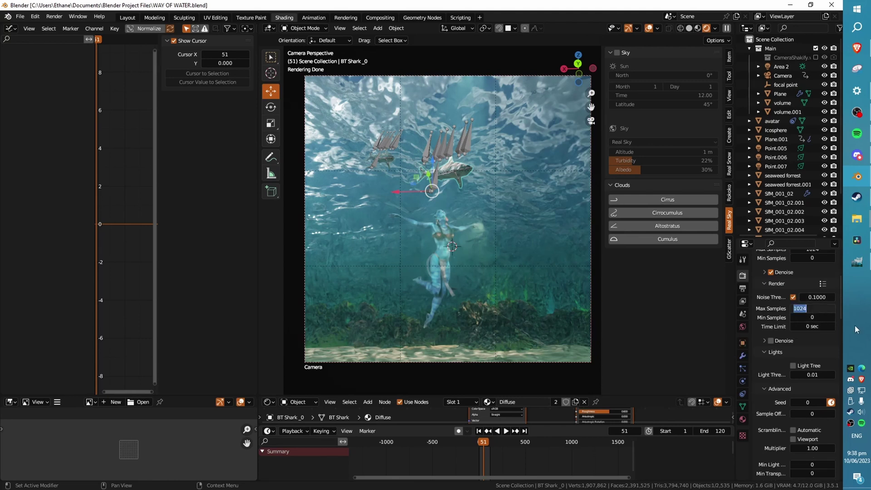
text(256)
key(Return)
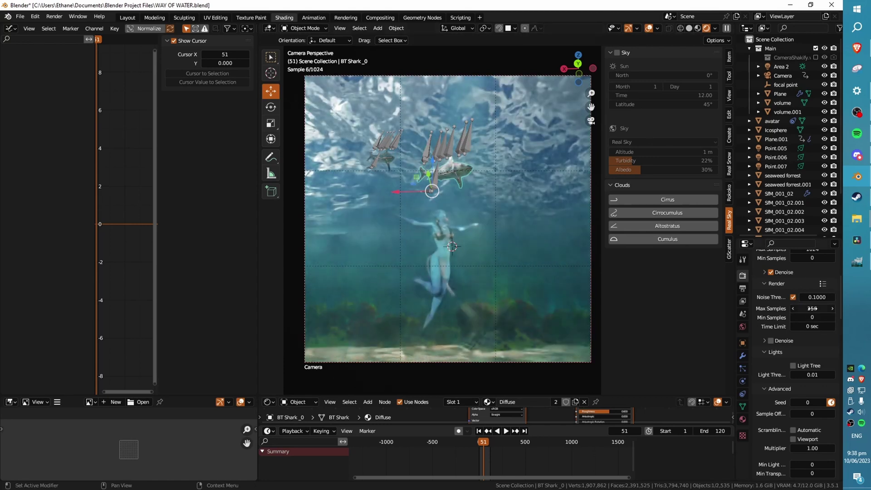
Set the final render's max samples to 128 and save the project file.
click(799, 307)
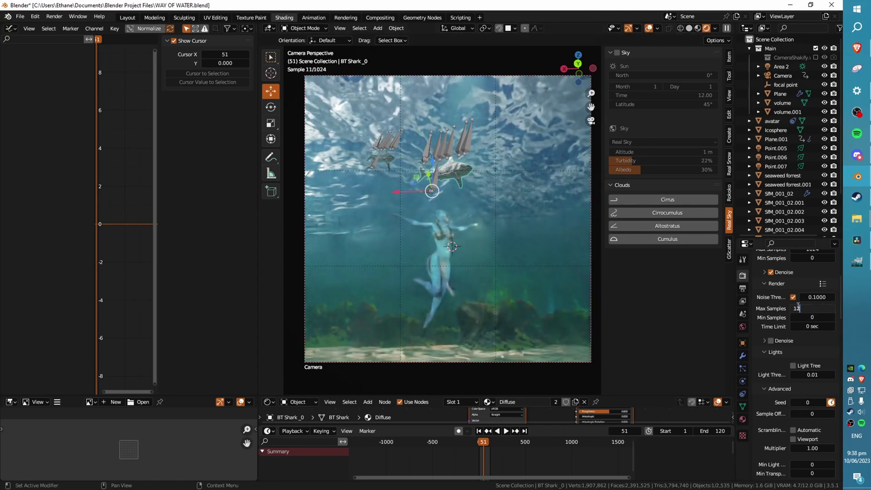
text(128)
key(Return)
scroll(798, 299, down, 1)
key(ctrl+s)
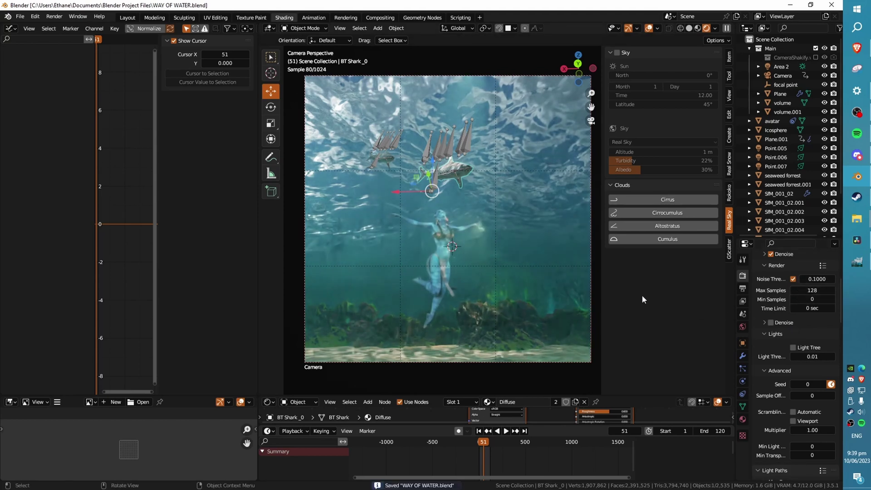
Turn on denoising for the final render with the OpenImageDenoise denoiser and go through its prefilter options.
scroll(820, 322, down, 1)
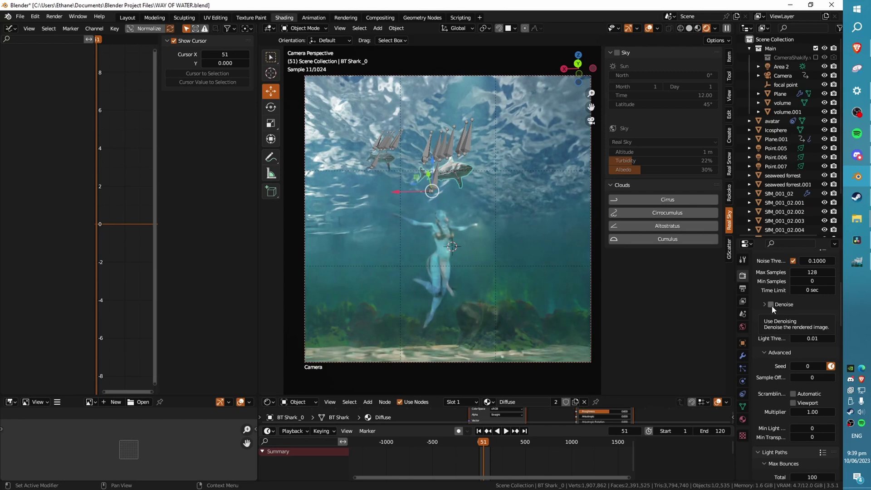
click(771, 304)
click(776, 308)
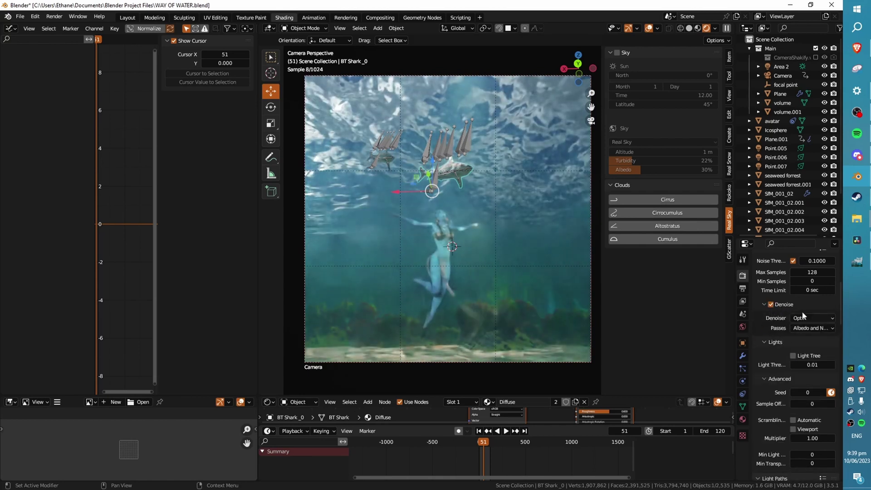
click(807, 317)
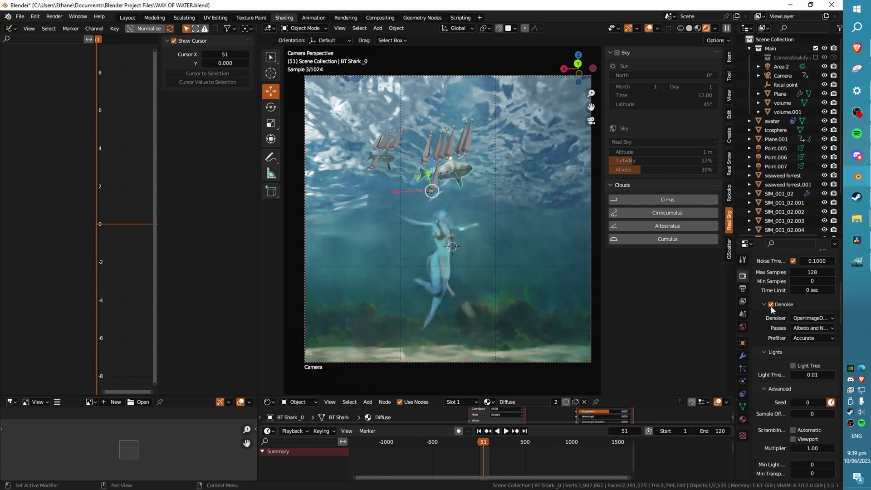
click(798, 341)
click(809, 338)
click(795, 367)
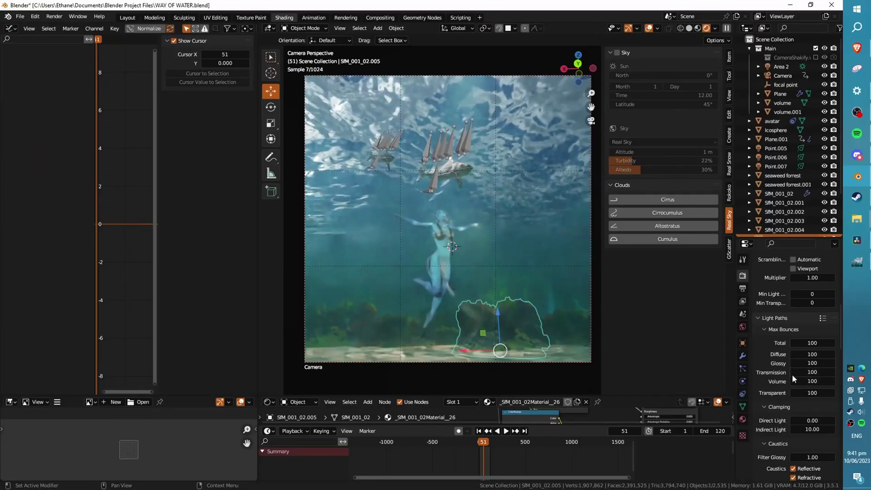
Set all six Light Paths max bounces, from Total to Transparent, to 12.
drag(812, 343, 812, 392)
text(12)
key(Return)
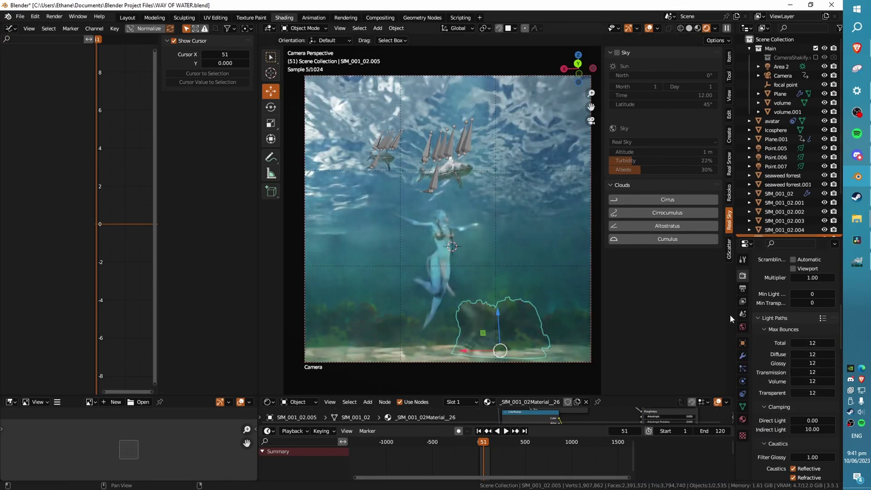
Lower all six Light Paths max bounces, from Total to Transparent, to 3.
drag(812, 343, 812, 393)
text(3)
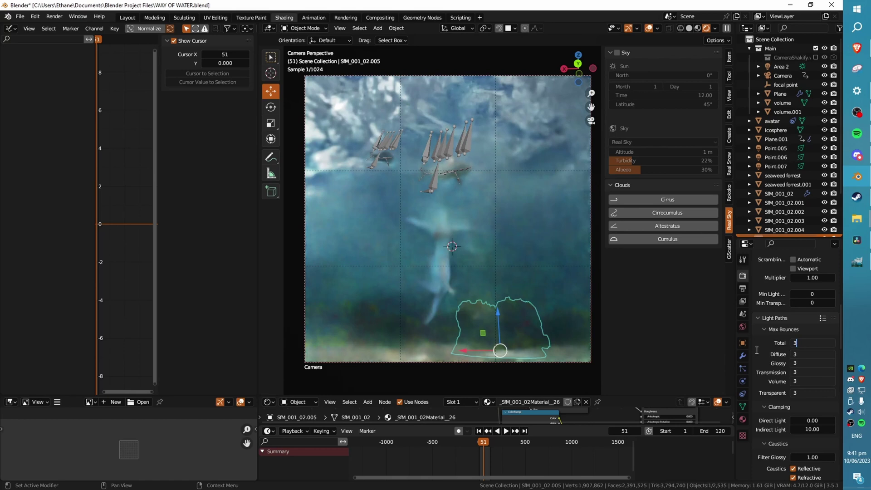
key(Return)
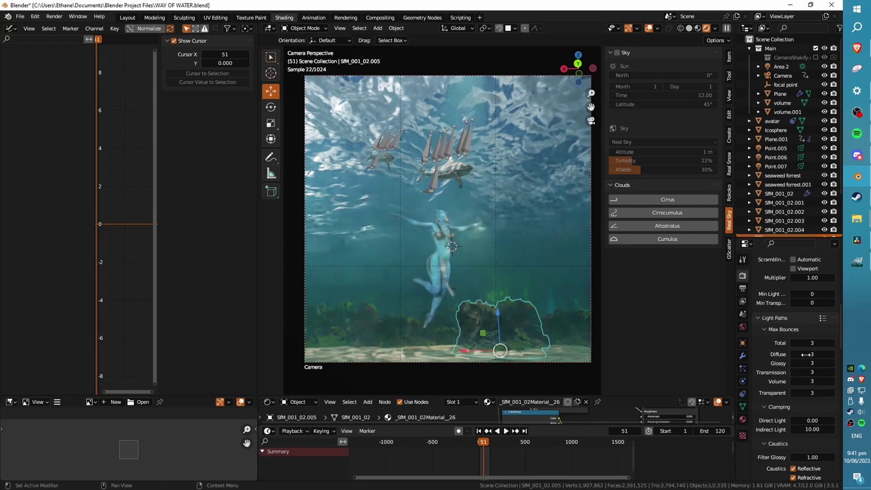
Try raising all six max bounces back to 12.
drag(806, 344, 806, 393)
text(12)
key(Return)
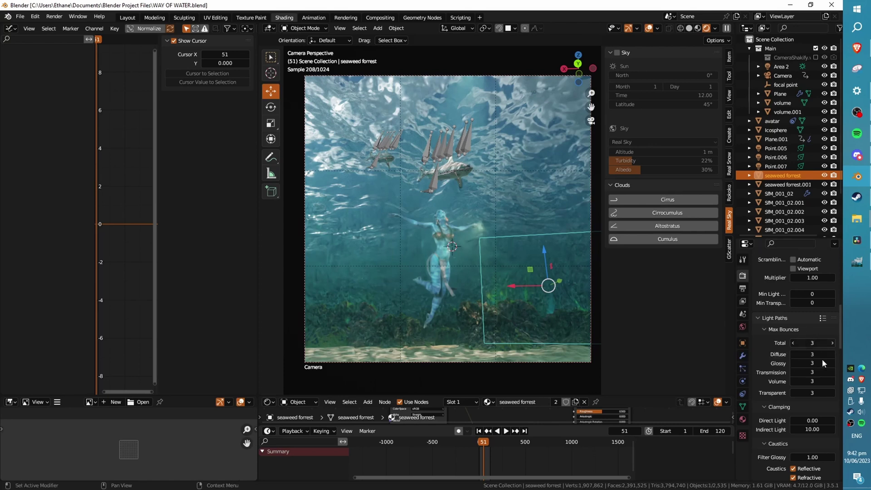
Set the max volume bounces to 1.
click(806, 381)
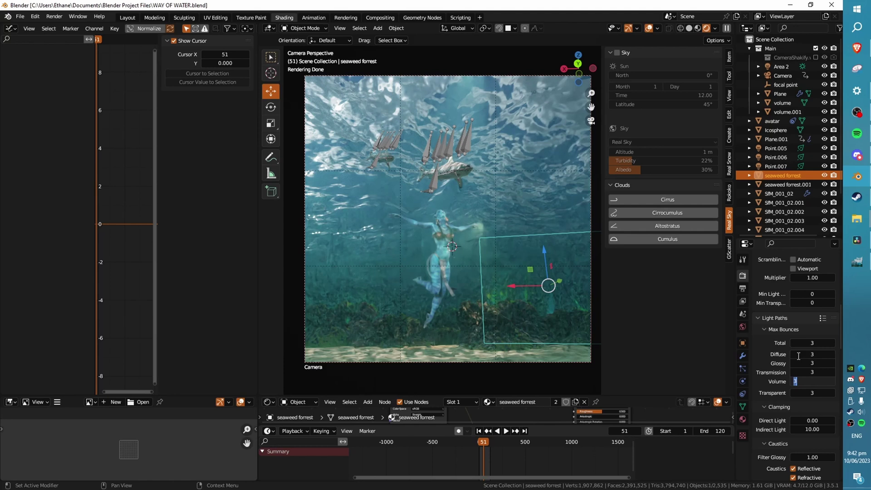
key(Return)
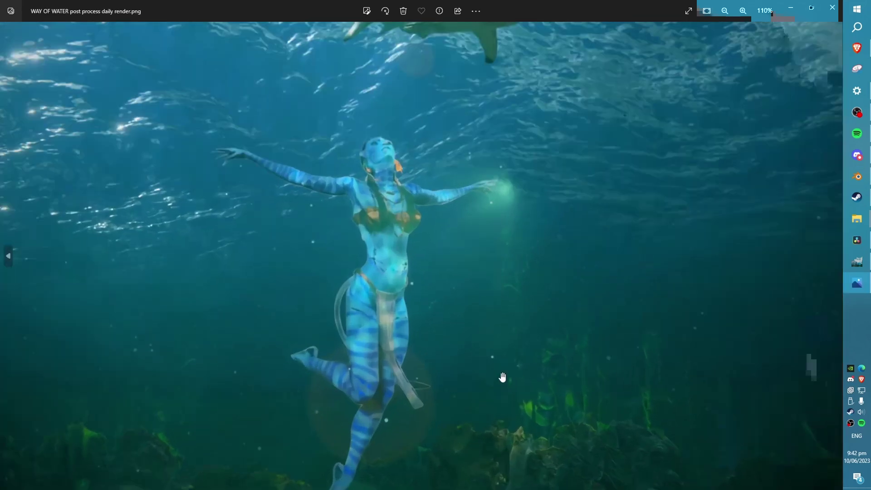
Examine the figure and the seaweed up close in WAY OF WATER post process daily render.png, and close the image.
scroll(513, 278, up, 3)
drag(578, 228, 497, 206)
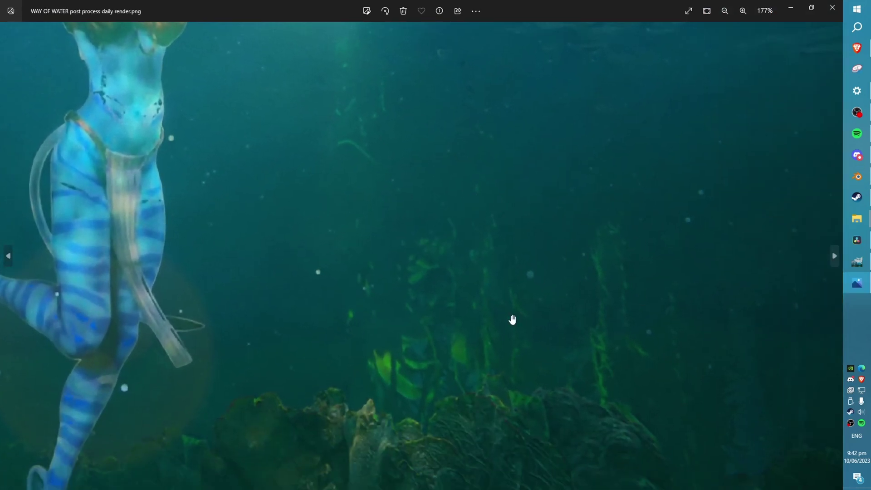
drag(511, 319, 432, 178)
click(832, 7)
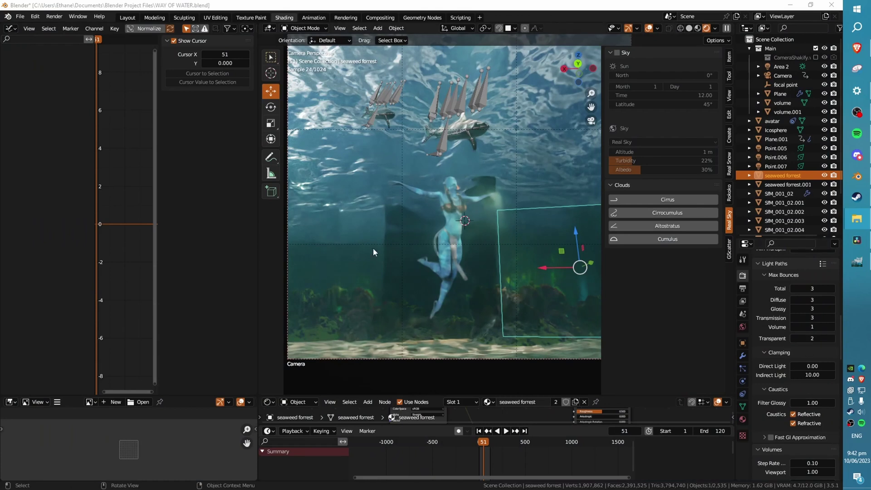
Select the avatar plane, and undo back past the last change to the transparent bounces.
click(402, 247)
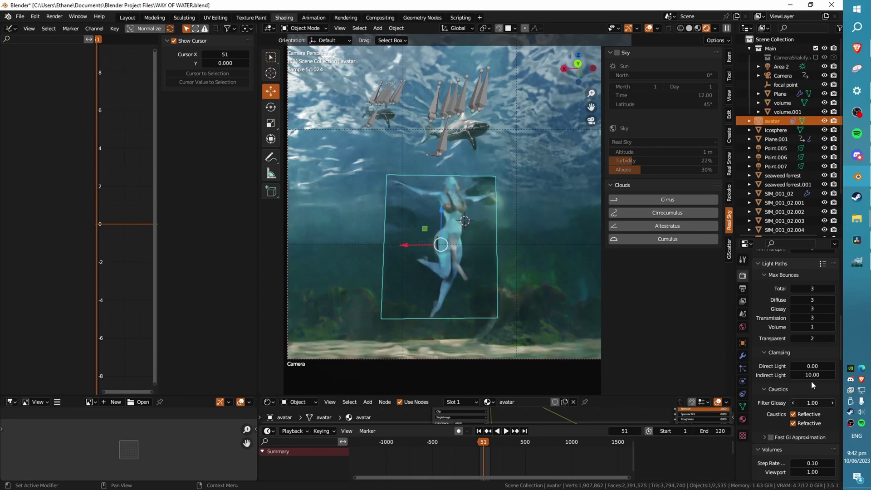
key(ctrl+z)
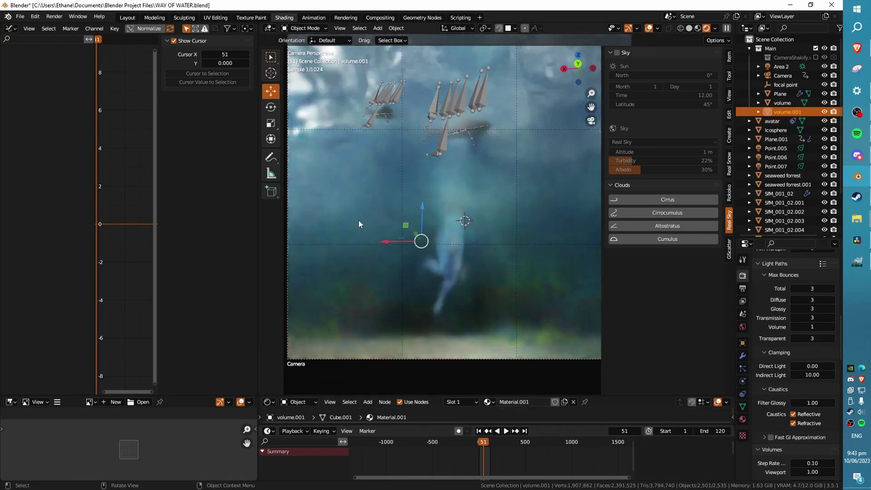
Turn off both reflective and refractive caustics in the light path settings.
scroll(792, 356, down, 1)
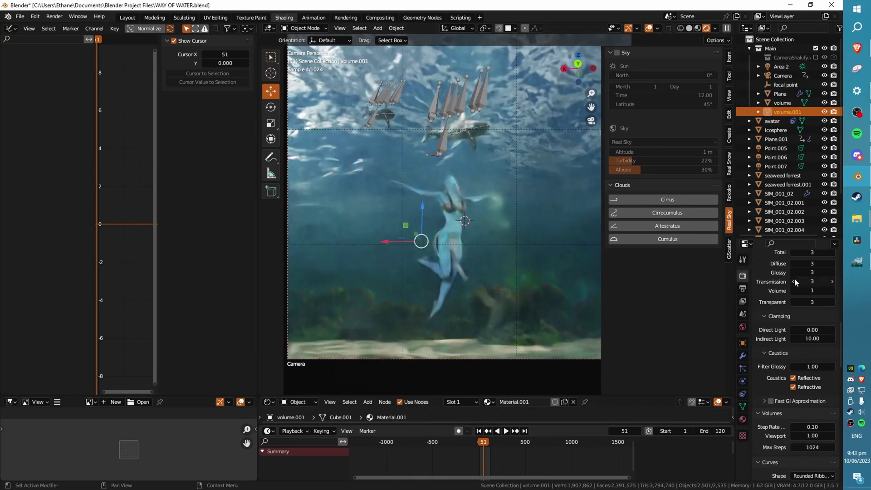
scroll(790, 313, down, 5)
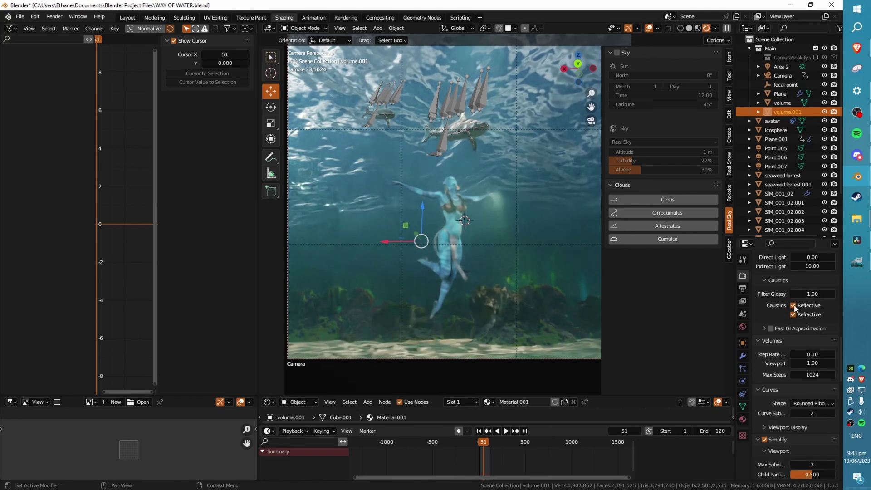
drag(794, 305, 794, 314)
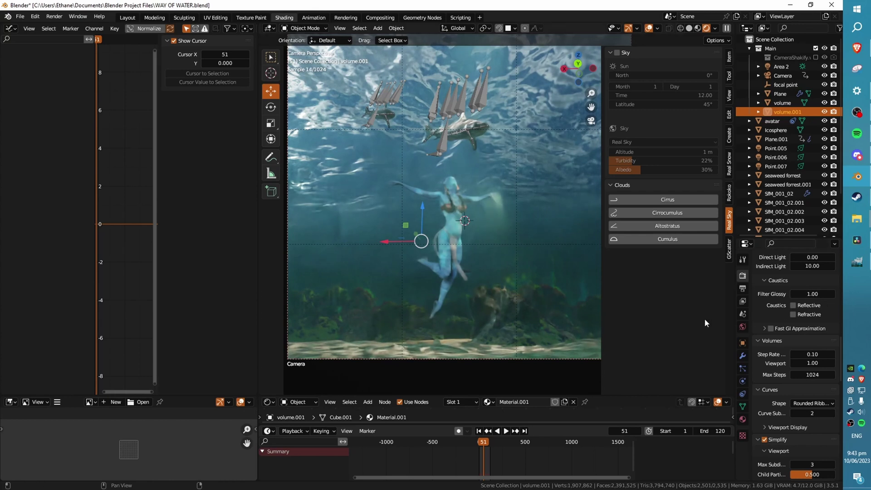
Leave the camera view, frame the Point.005 light and enlarge the shader editor to show its node tree.
click(546, 225)
key(KP_0)
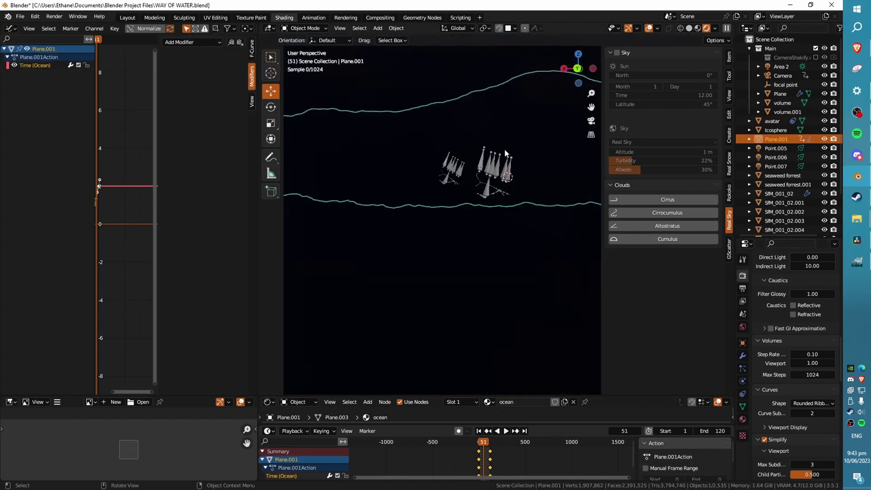
middle_drag(504, 149, 492, 161)
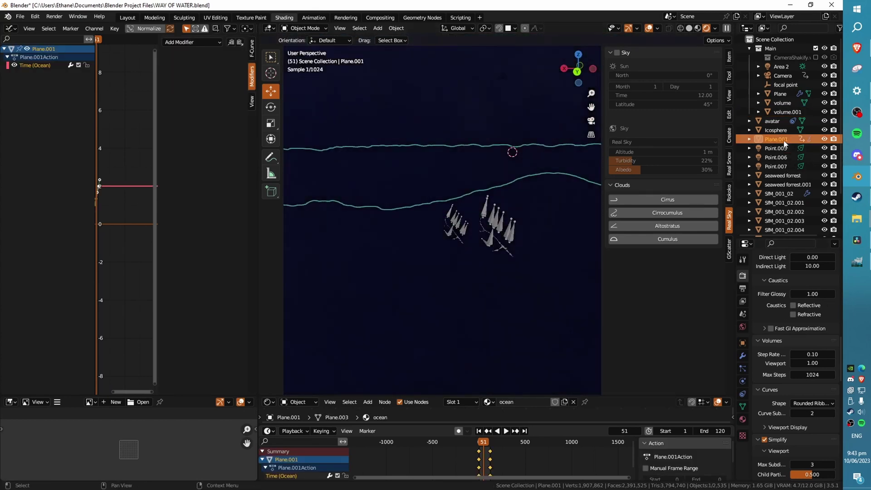
click(776, 148)
key(KP_Decimal)
drag(465, 396, 481, 224)
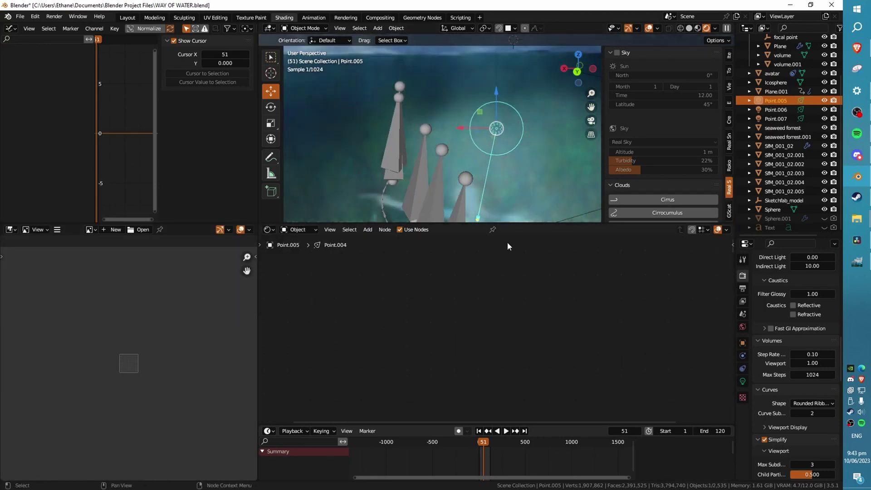
middle_drag(486, 313, 491, 248)
scroll(479, 347, up, 8)
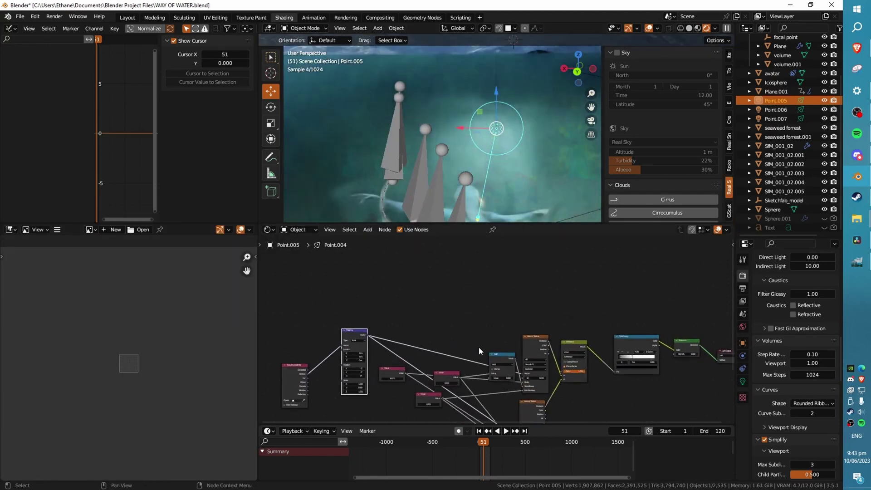
Examine the Point.005 light's node network, from the Value and Voronoi Texture nodes to the Light Output, and its effect in the scene.
middle_drag(504, 344, 615, 285)
drag(407, 274, 386, 275)
middle_drag(726, 307, 577, 315)
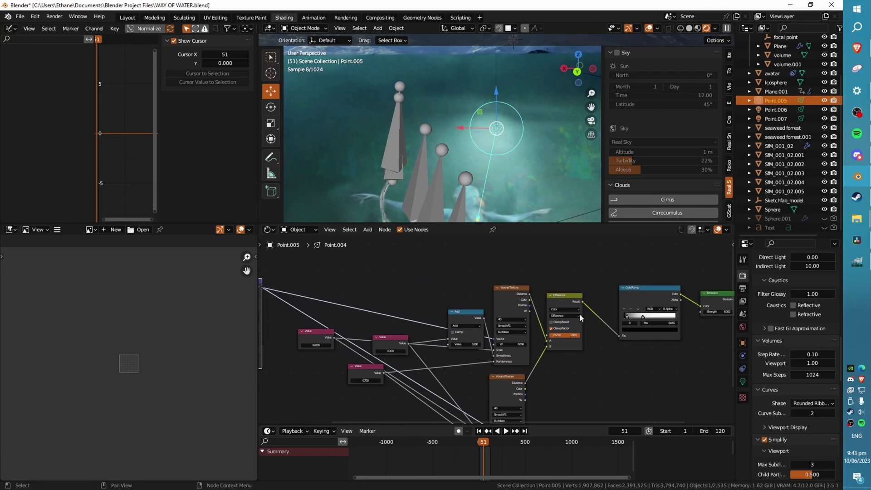
click(522, 271)
drag(508, 288, 508, 268)
drag(473, 314, 457, 330)
middle_drag(683, 360, 529, 357)
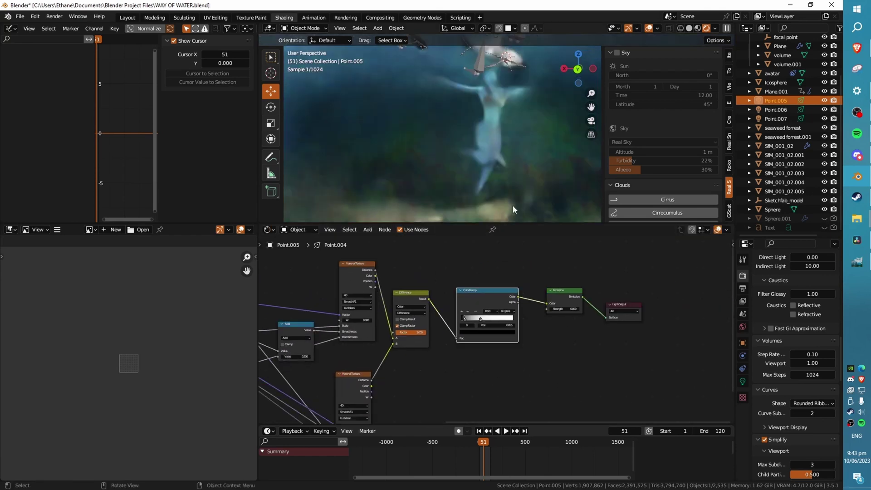
shift+middle_drag(512, 205, 508, 68)
mouse_move(505, 172)
middle_down()
mouse_move(497, 184)
mouse_move(488, 160)
mouse_move(529, 64)
mouse_move(479, 146)
mouse_move(508, 149)
mouse_move(509, 160)
middle_up()
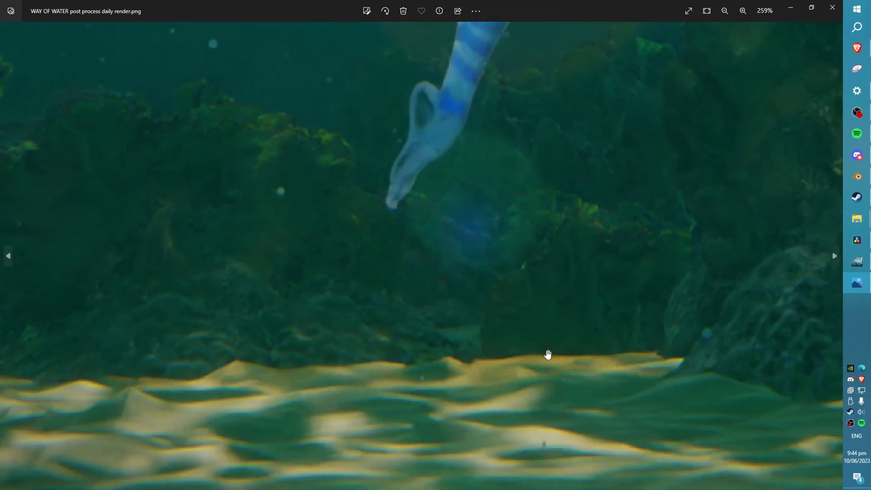
Examine the caustic light patterns on the seabed and the large shark in the finished render image, and close it.
scroll(516, 323, down, 4)
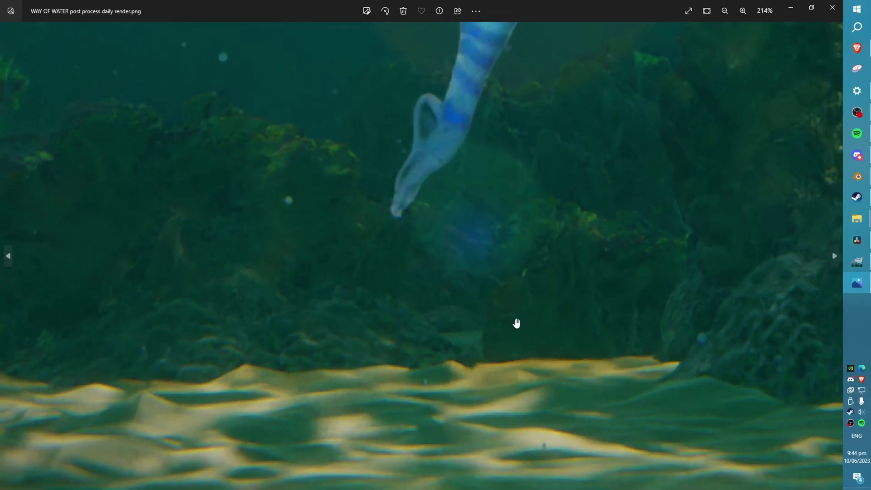
drag(513, 111, 429, 447)
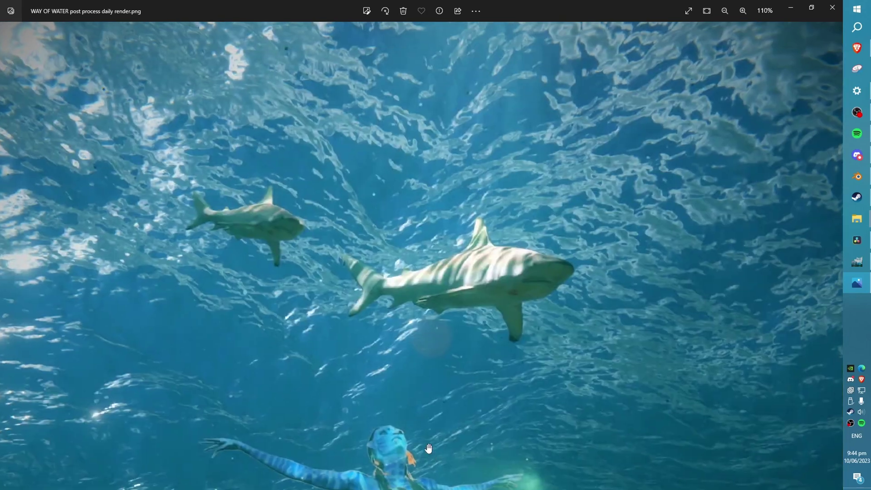
scroll(443, 330, up, 5)
drag(463, 200, 489, 252)
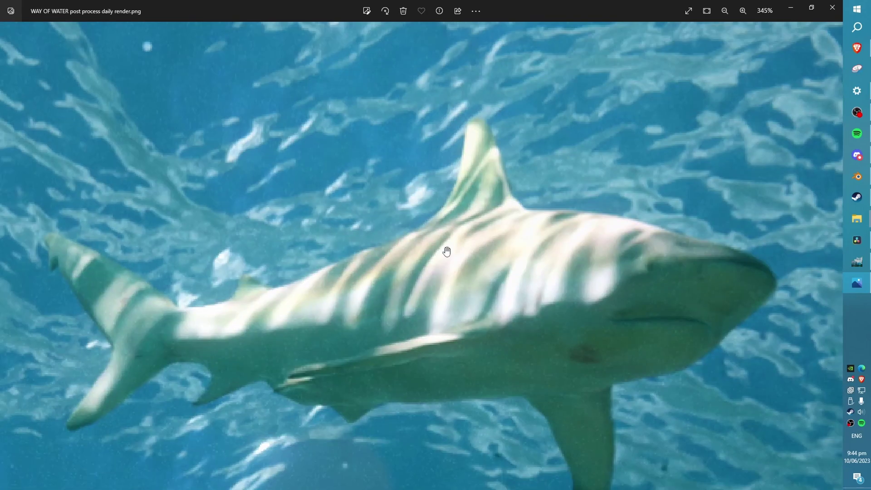
scroll(455, 296, down, 8)
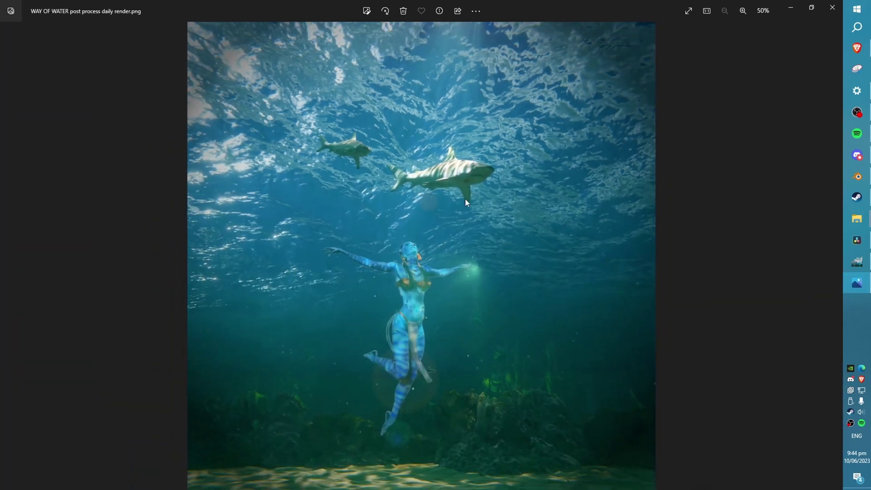
click(832, 7)
Compare the camera preview with Fast GI Approximation on and back off, hiding the viewport gizmos and overlays.
middle_drag(548, 116, 527, 132)
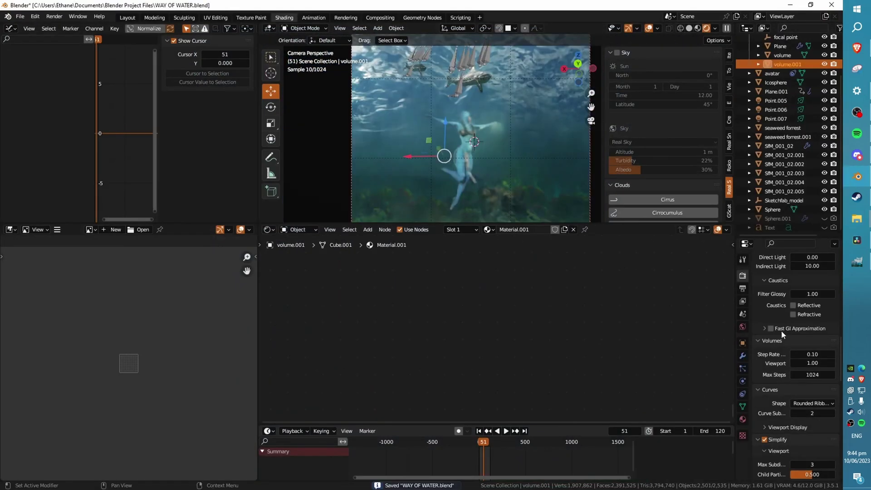
click(770, 328)
click(766, 328)
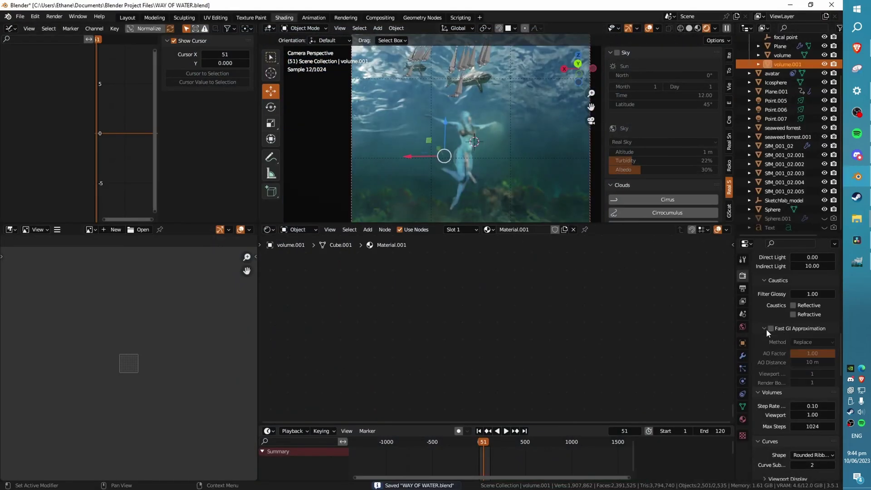
scroll(553, 147, down, 2)
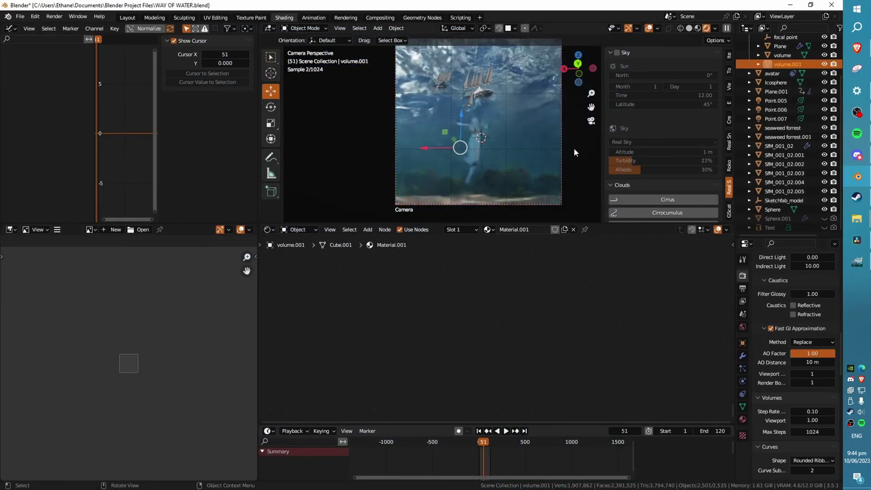
click(628, 30)
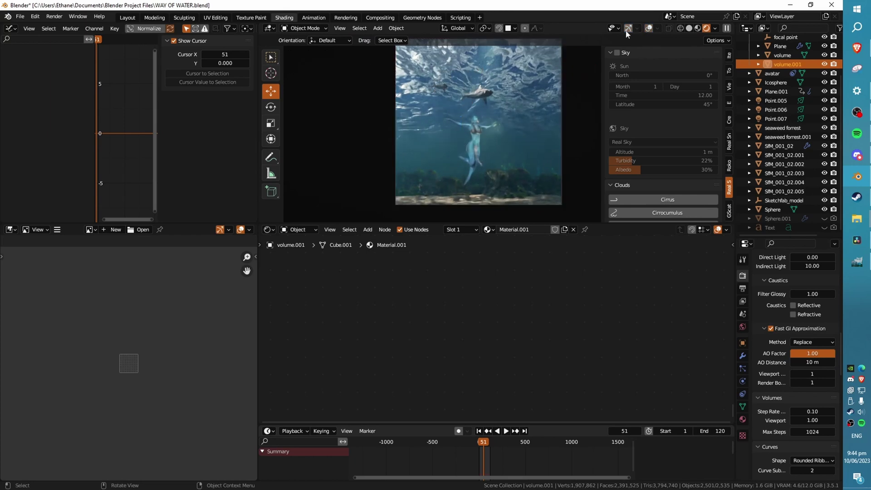
click(771, 329)
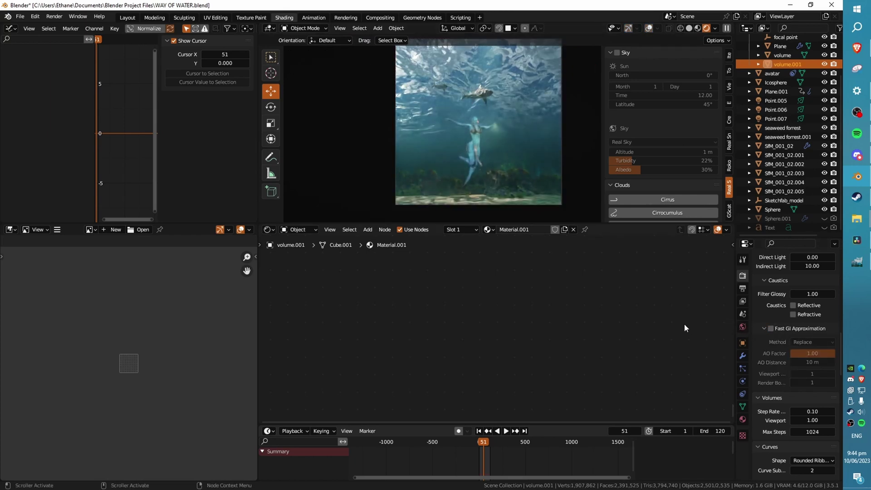
Compare the preview with Fast GI Approximation on and off in an enlarged 3D viewport, leaving the option off.
click(771, 329)
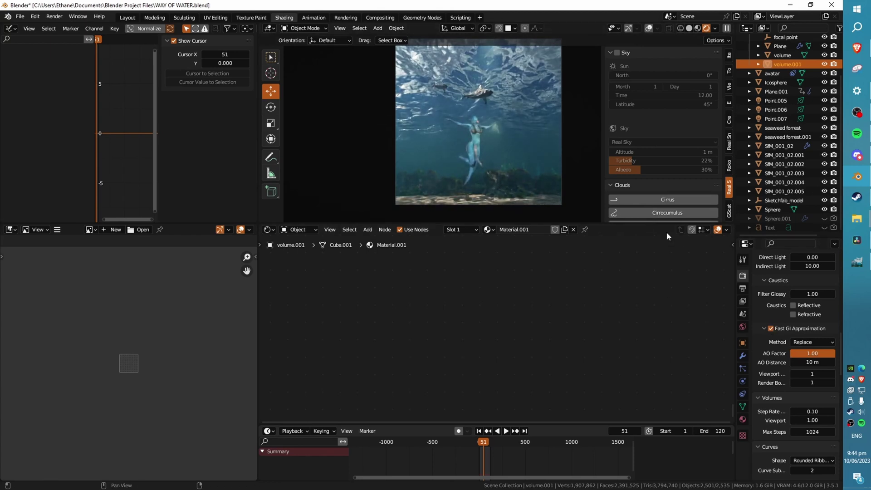
click(771, 328)
click(772, 328)
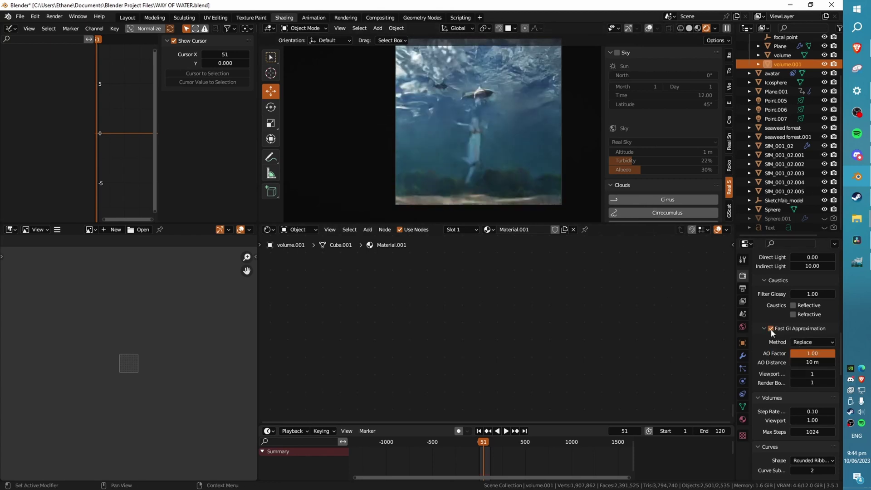
drag(499, 224, 499, 379)
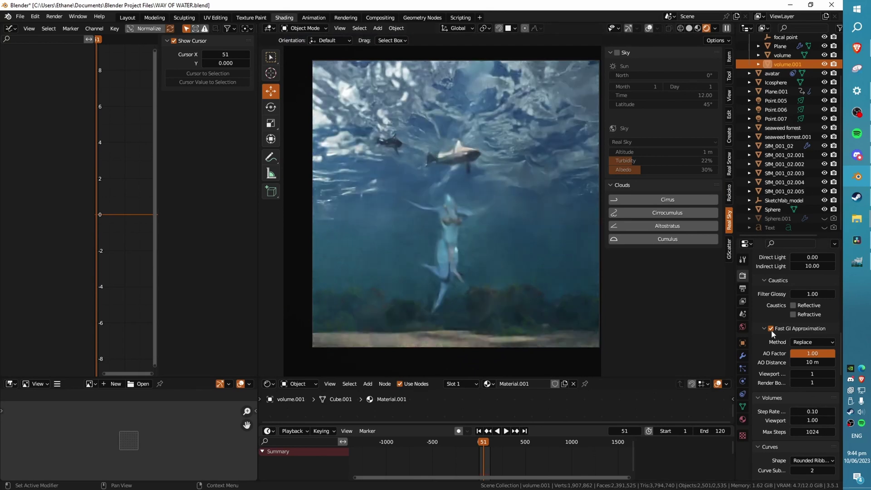
click(771, 328)
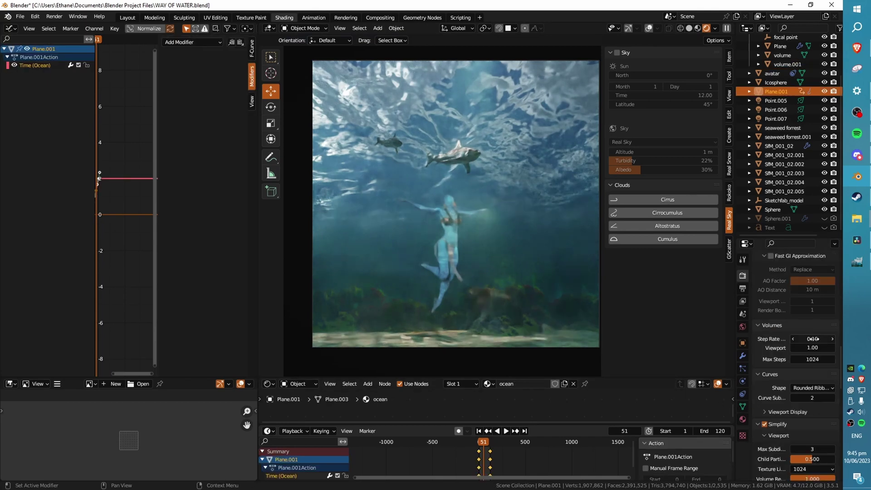
Set the render step rate for volumes to 1.00.
click(812, 339)
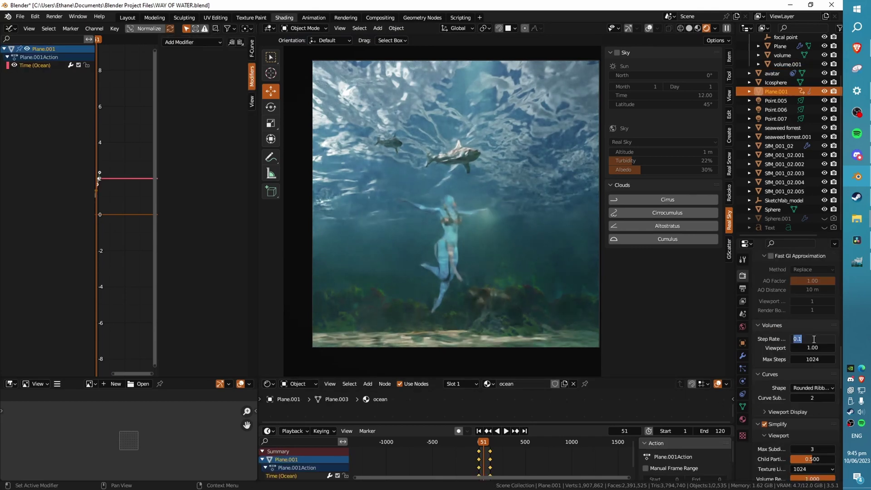
text(1)
key(Return)
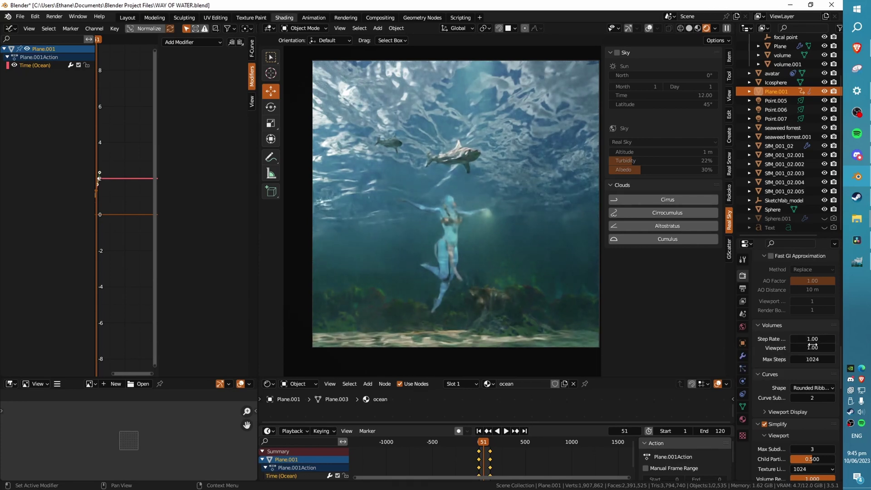
Review the Simplify texture limits for viewport and render, and the texture settings in the viewport preferences.
scroll(812, 383, down, 3)
scroll(818, 354, down, 4)
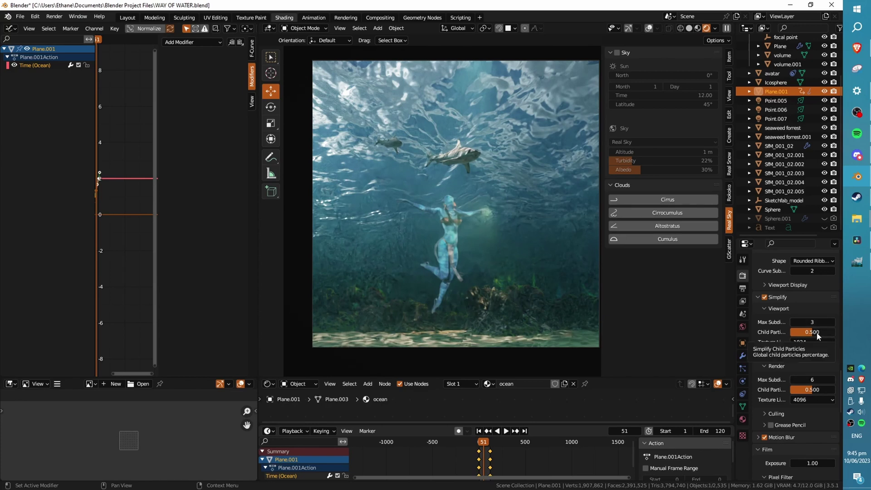
scroll(811, 333, down, 2)
click(807, 307)
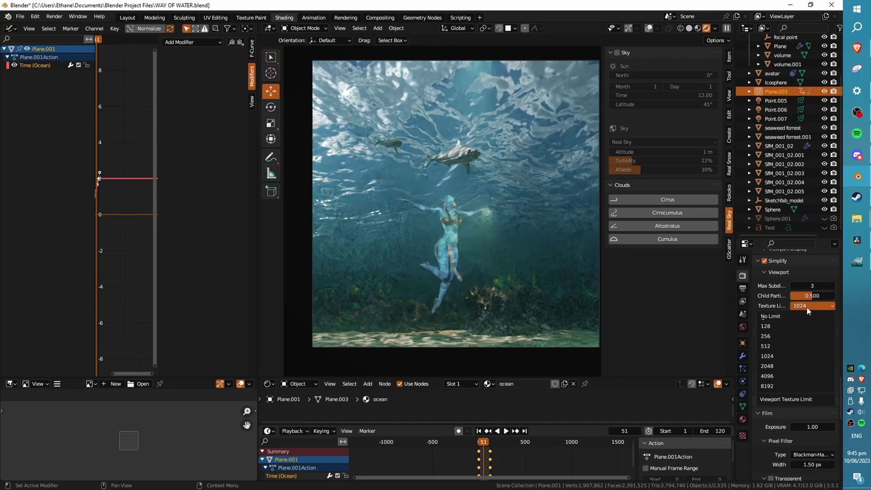
key(alt+Tab)
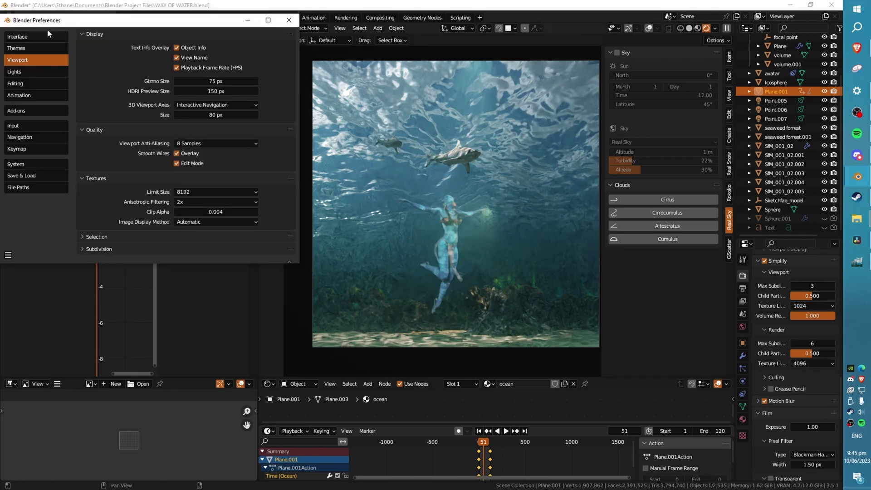
drag(48, 20, 122, 52)
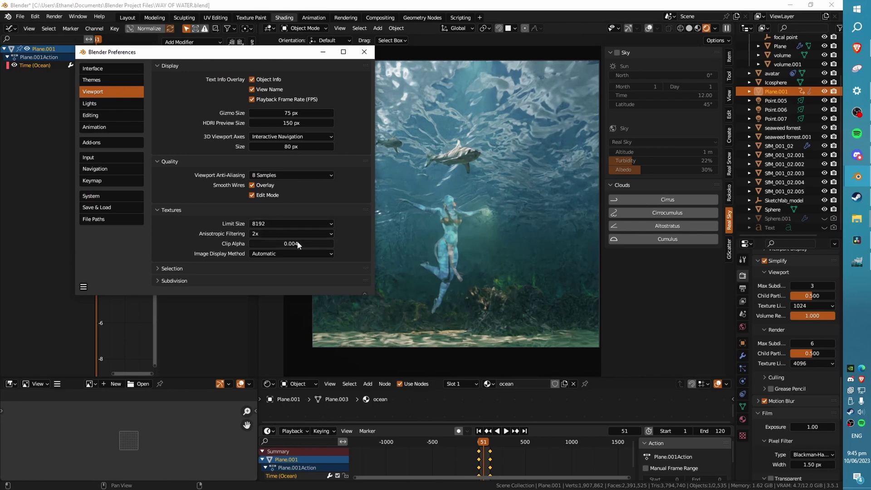
click(203, 268)
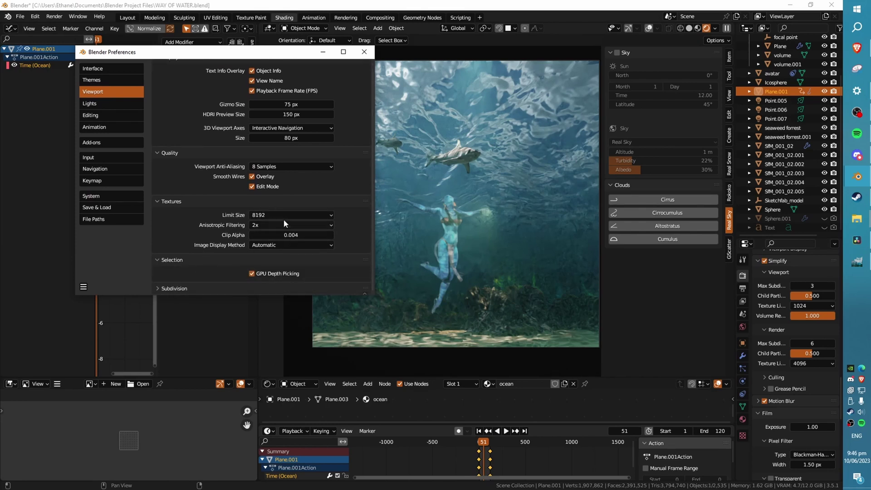
click(374, 51)
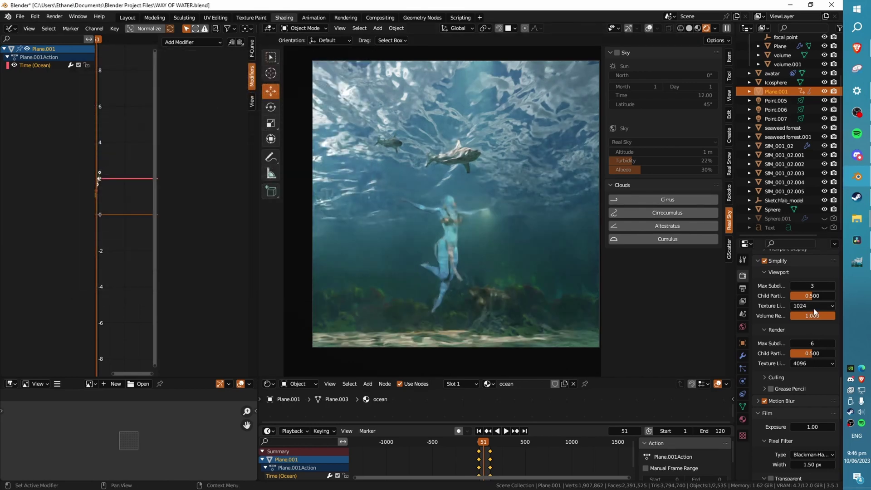
click(811, 364)
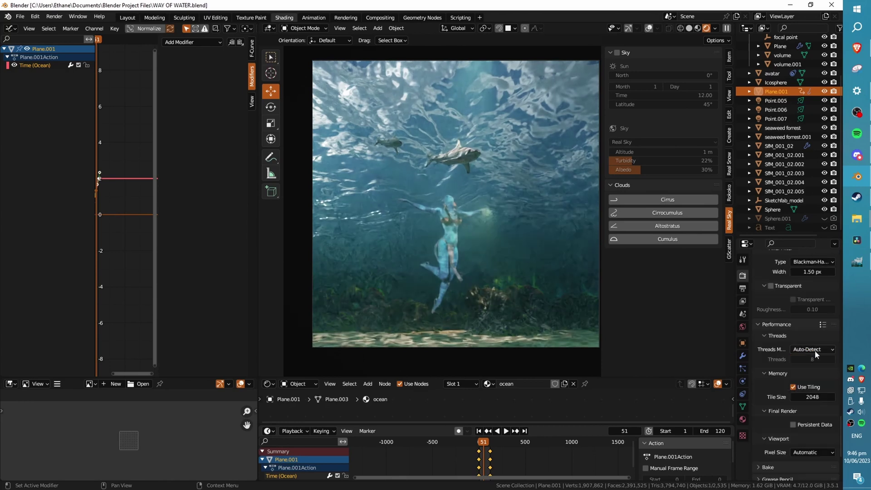
Save the file and review the Performance settings for threads, tiling, persistent data and viewport pixel size.
scroll(835, 351, down, 1)
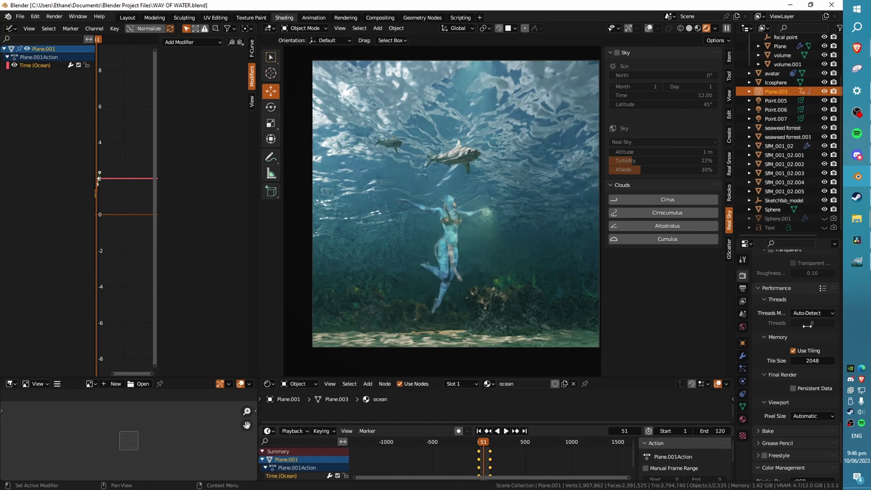
scroll(809, 345, up, 1)
scroll(806, 327, down, 1)
scroll(809, 315, down, 4)
key(ctrl+s)
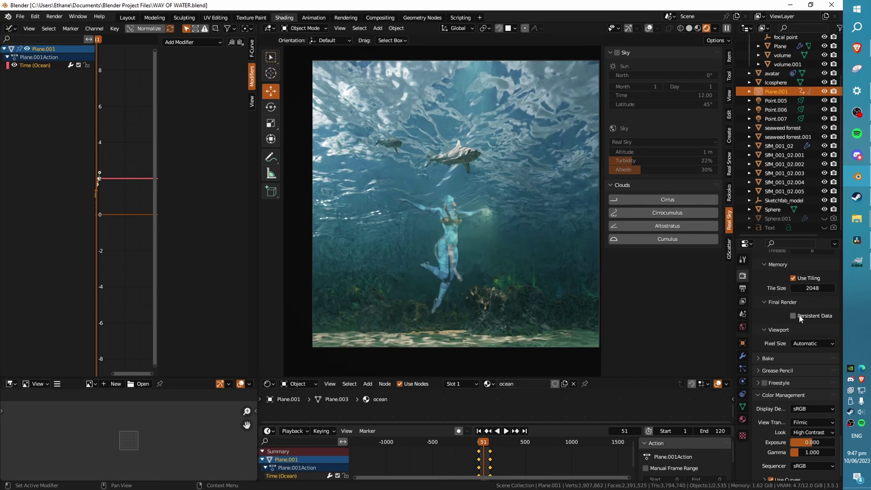
scroll(804, 298, down, 1)
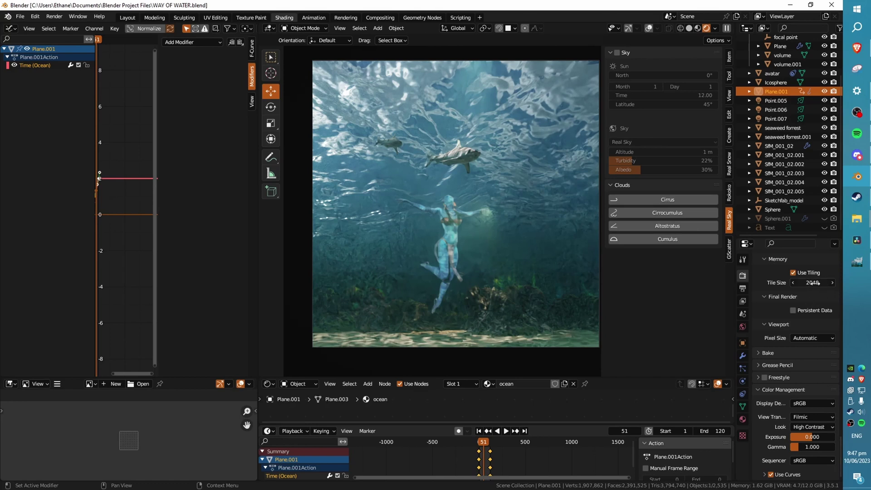
scroll(817, 318, up, 2)
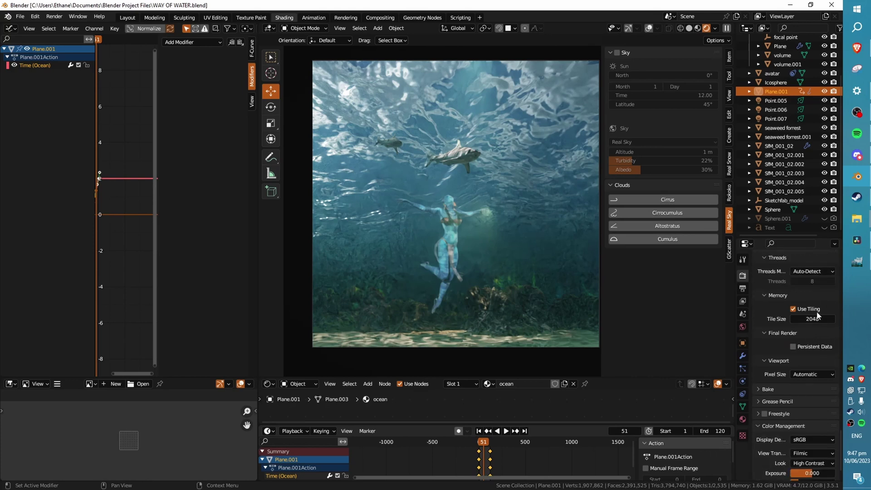
scroll(805, 326, down, 2)
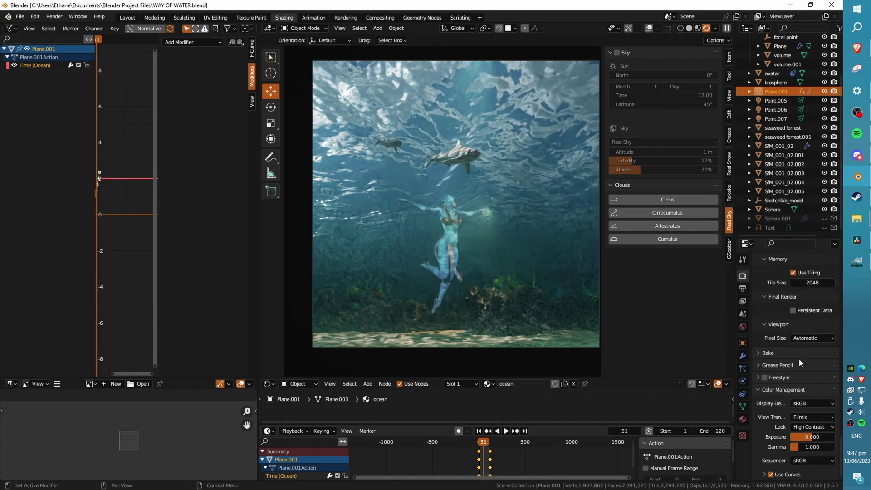
Open the output properties, and switch to Photos to inspect the render less threshold more pt more compress.png up close.
click(742, 288)
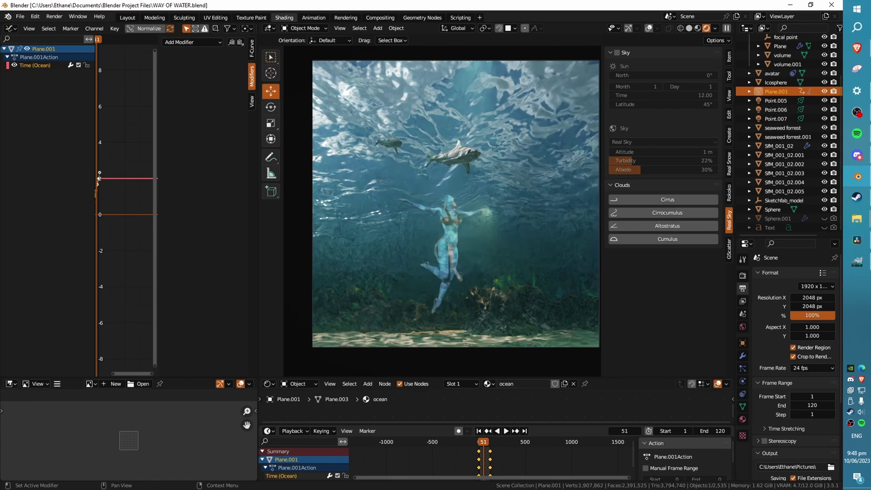
click(856, 219)
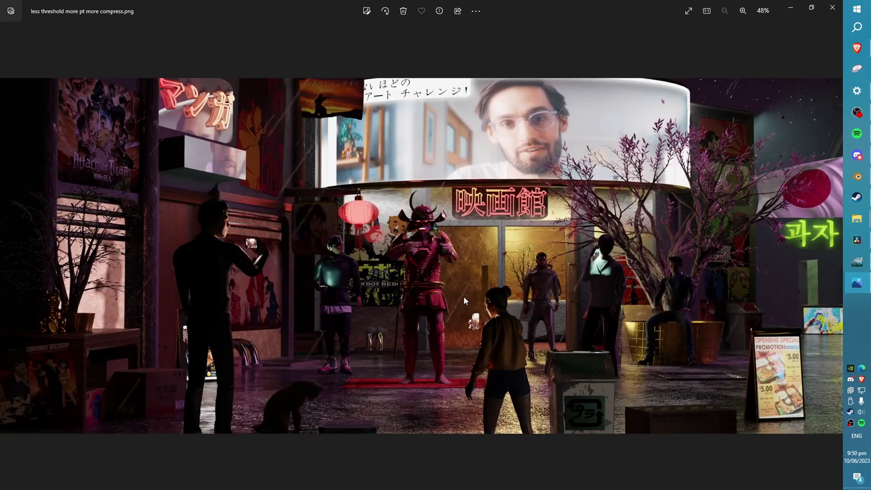
scroll(442, 272, up, 3)
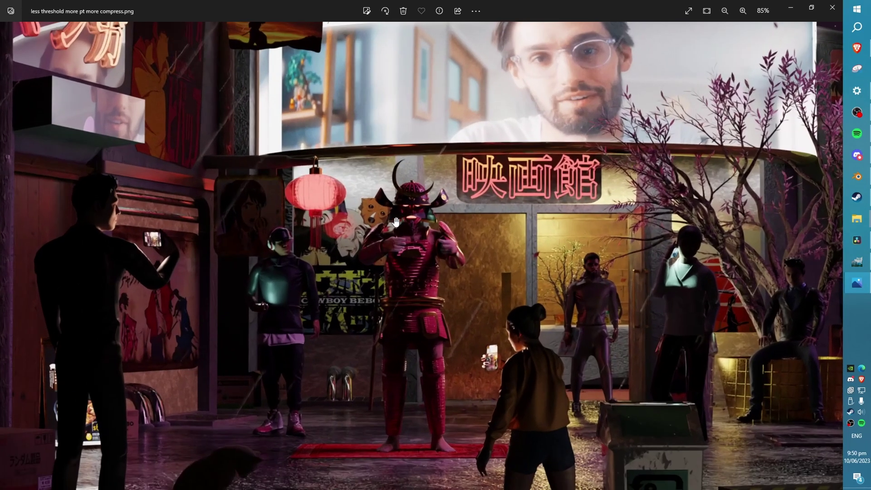
scroll(423, 271, down, 3)
Switch to boost.PNG and examine the detail around the samurai, lantern and posters at high magnification.
click(856, 282)
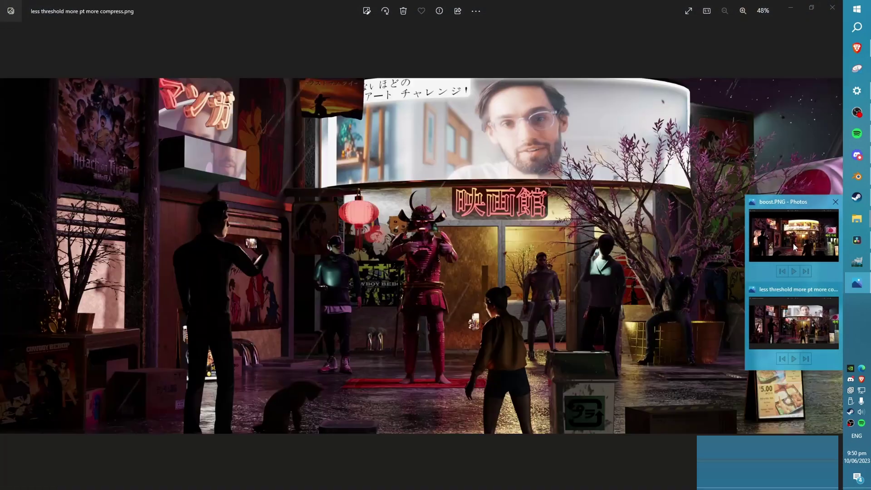
mouse_move(795, 247)
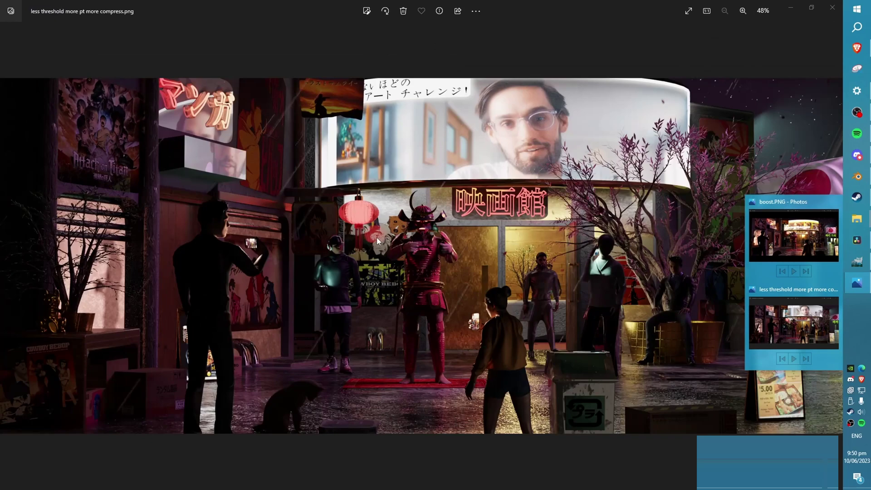
scroll(395, 236, up, 3)
click(761, 259)
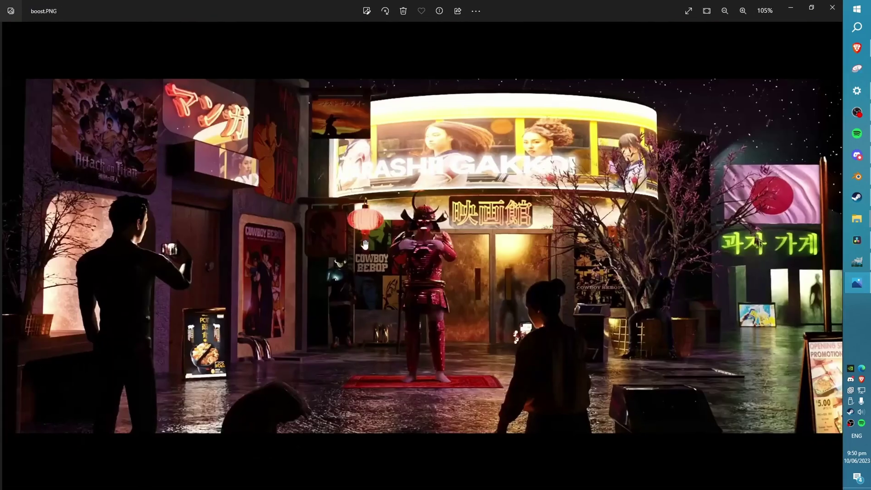
scroll(448, 252, up, 8)
scroll(448, 252, down, 3)
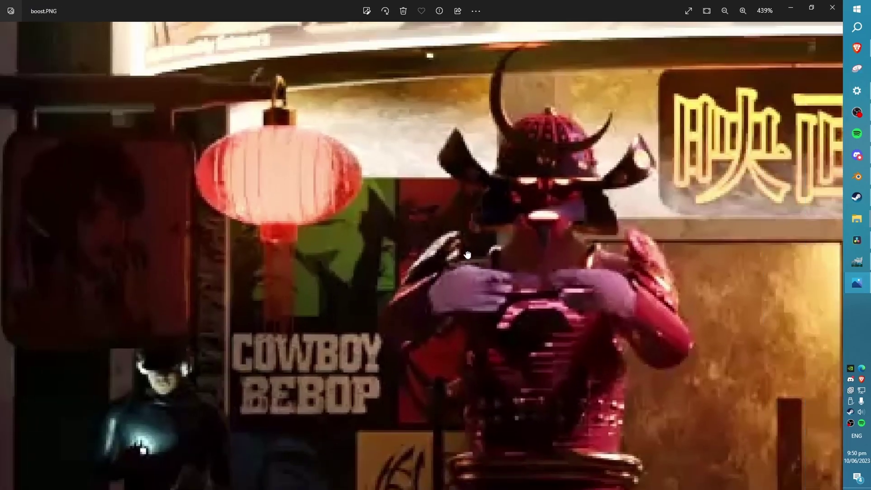
scroll(422, 274, up, 3)
scroll(422, 274, down, 8)
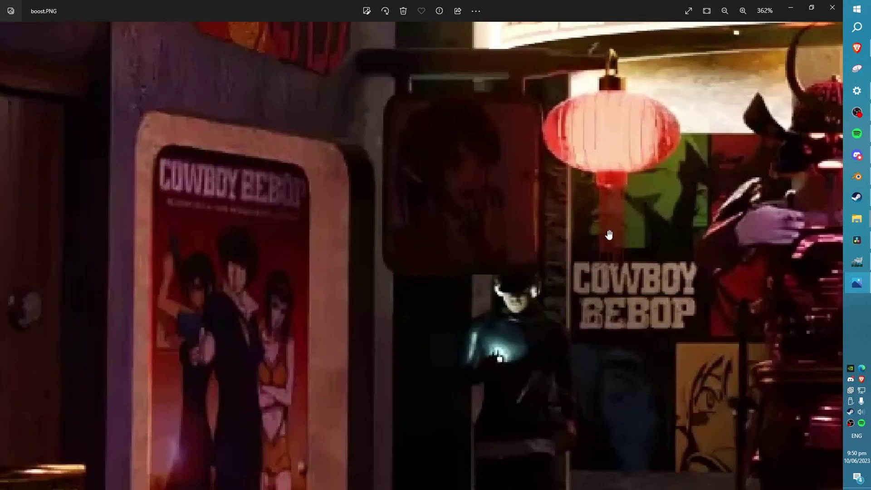
scroll(489, 203, down, 5)
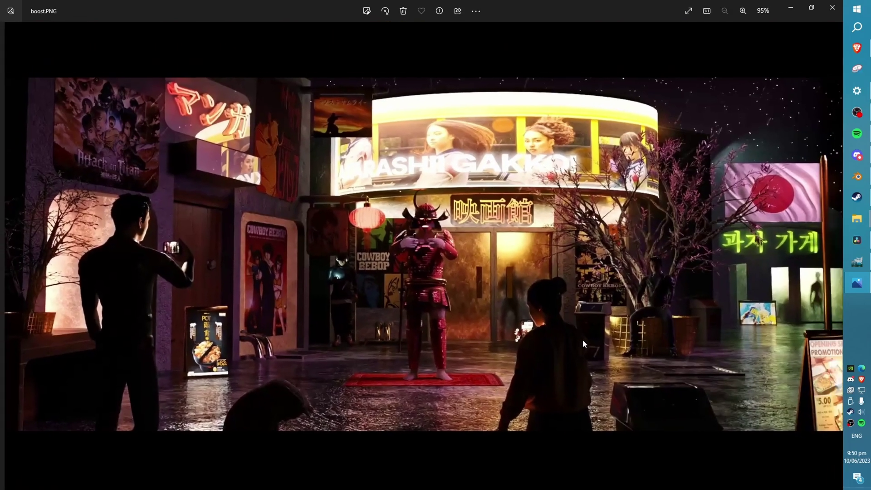
Return to less threshold more pt more compress.png and examine the samurai and lantern detail for comparison with boost.PNG.
click(834, 256)
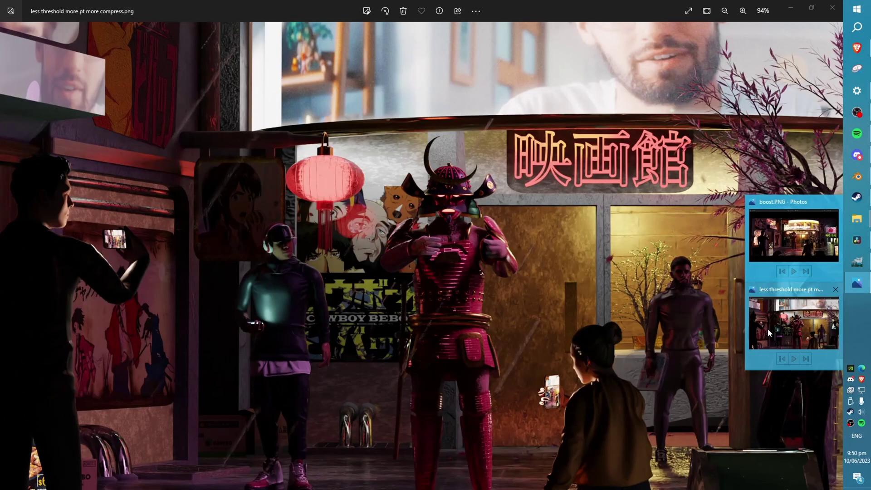
scroll(476, 303, down, 1)
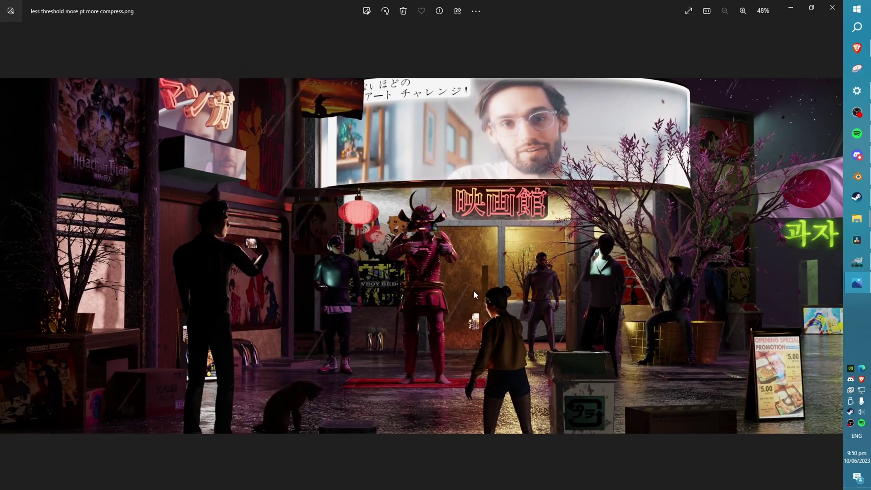
scroll(473, 290, up, 3)
scroll(413, 274, down, 3)
scroll(432, 259, up, 10)
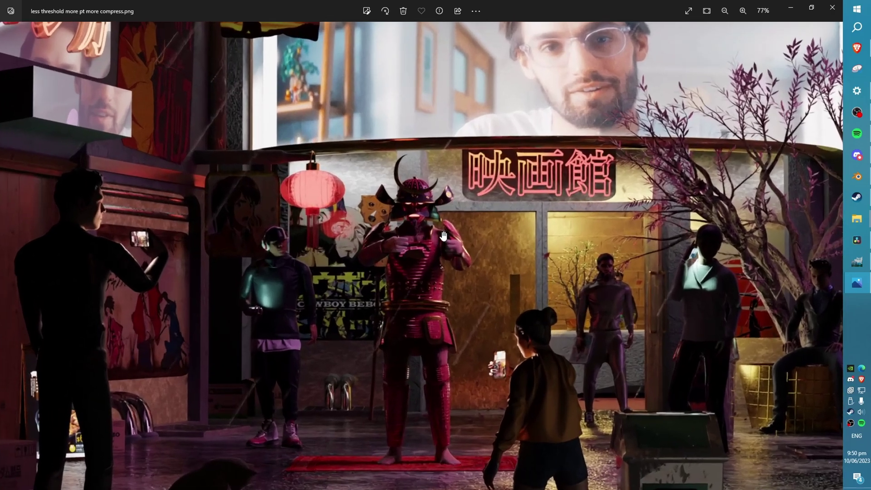
scroll(491, 297, down, 10)
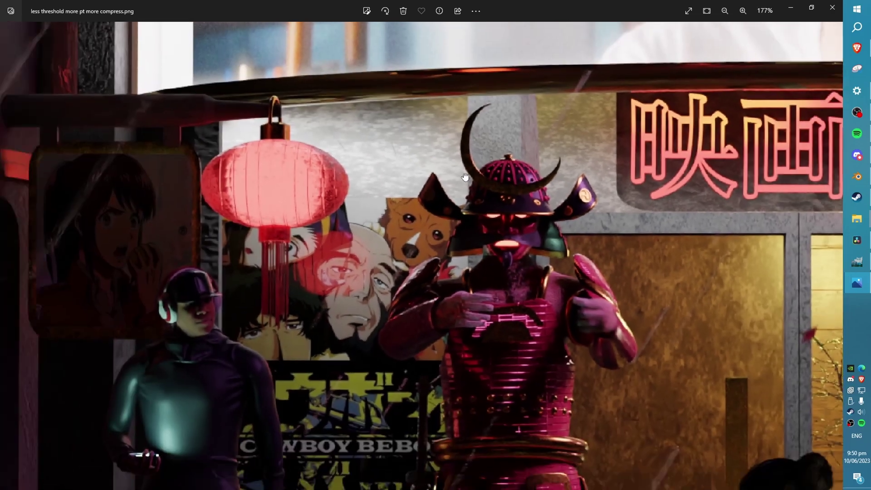
scroll(417, 276, down, 1)
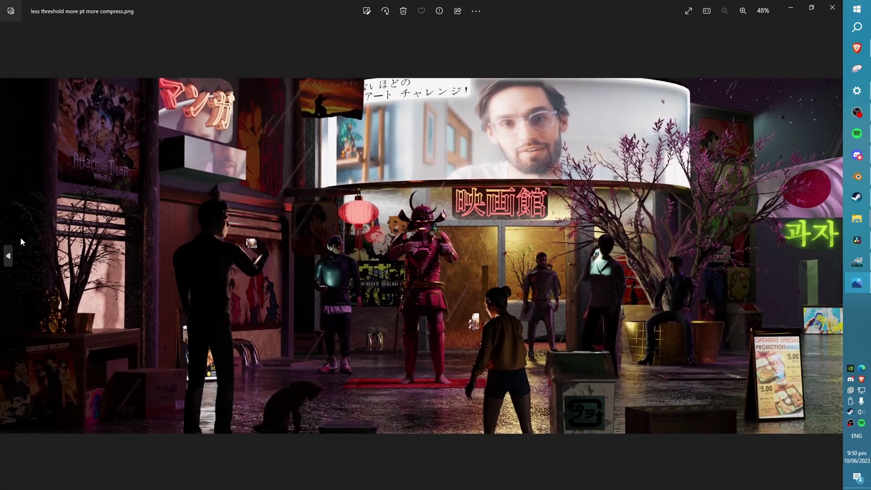
scroll(177, 220, up, 5)
scroll(395, 160, down, 5)
Close boost.PNG, switch back to Blender and open the view layer properties.
mouse_move(851, 285)
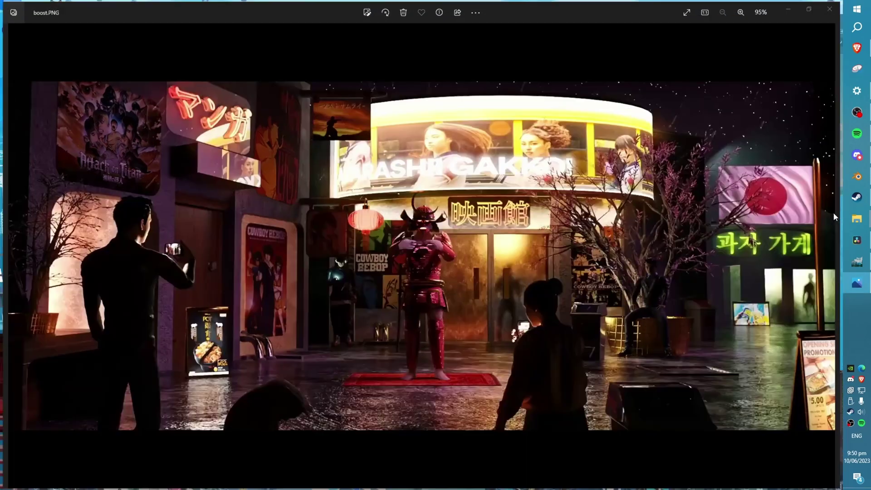
click(835, 201)
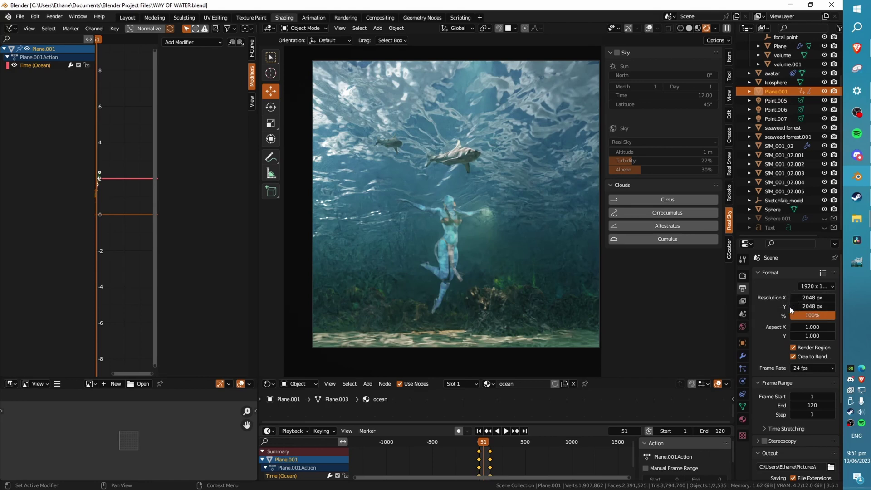
click(743, 301)
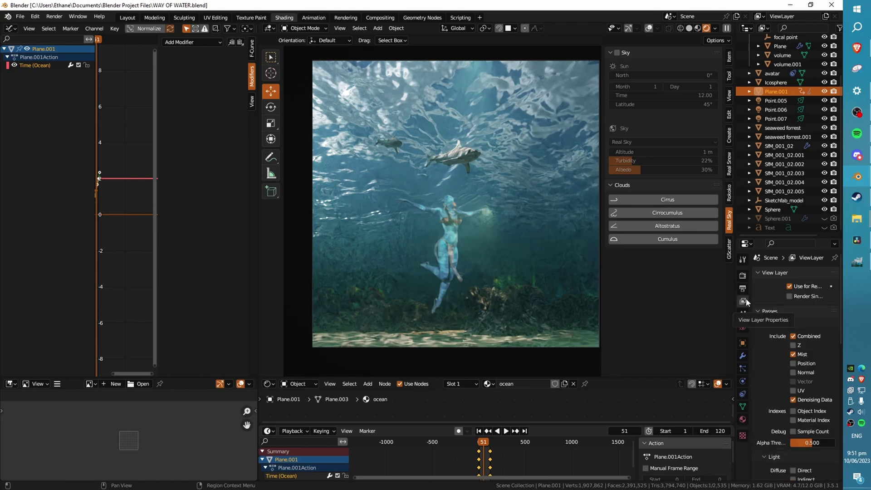
Look over the output format settings and the Cycles sampling, advanced and light path settings in the render properties.
click(744, 288)
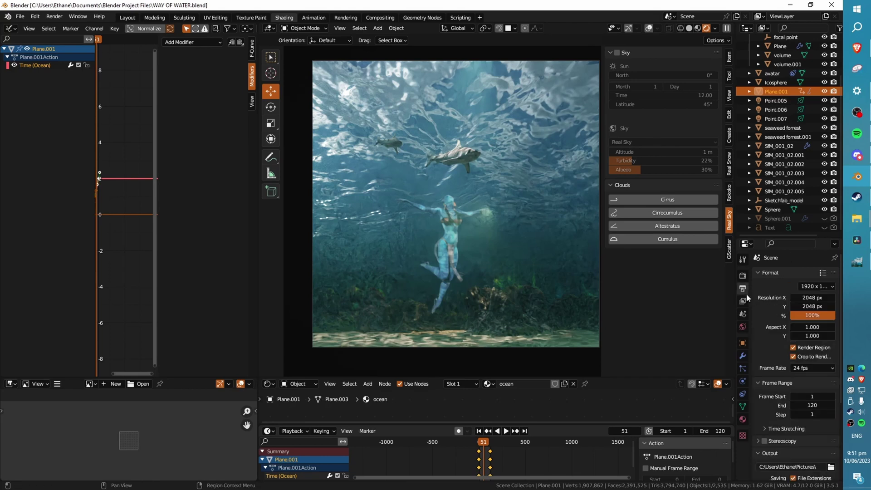
click(742, 275)
scroll(798, 309, down, 1)
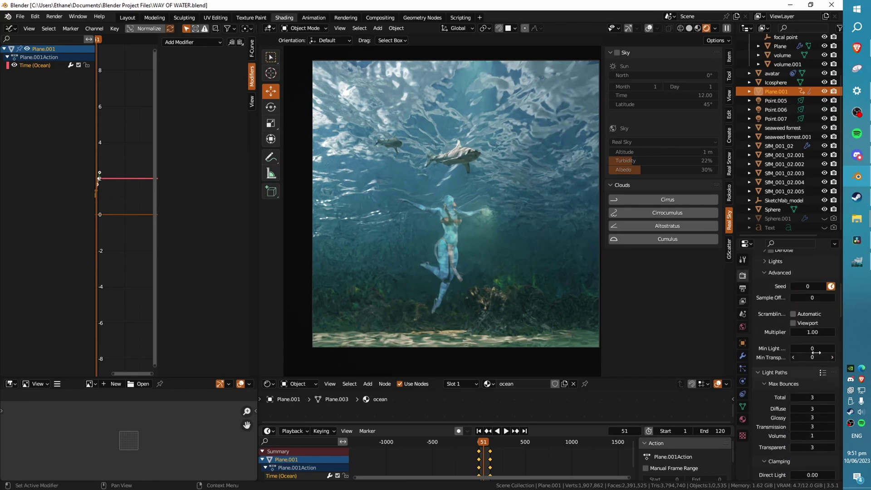
scroll(803, 318, up, 8)
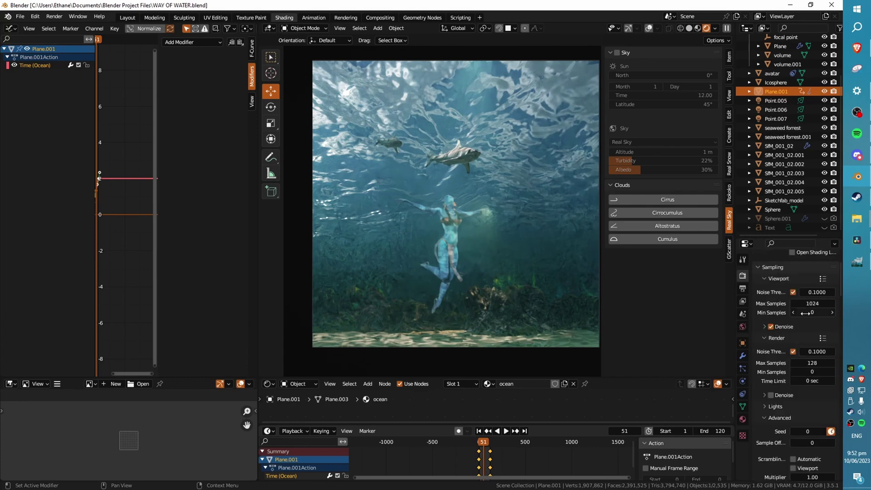
scroll(806, 327, up, 3)
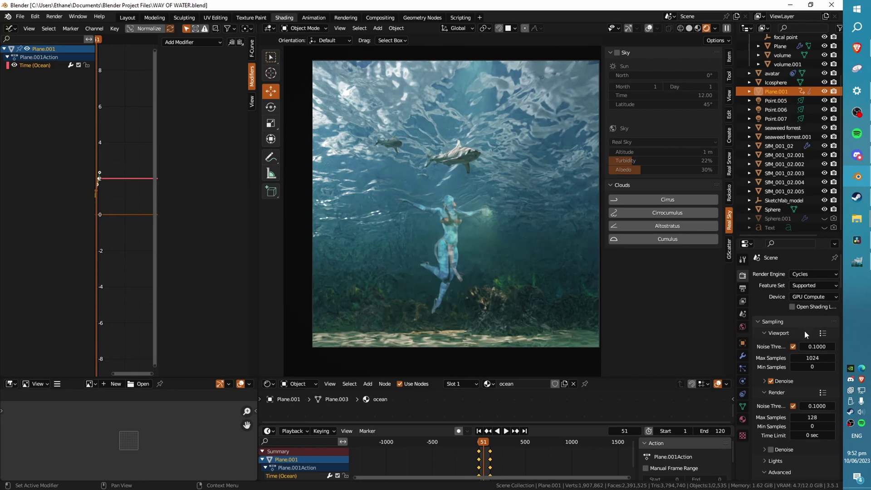
scroll(807, 329, down, 5)
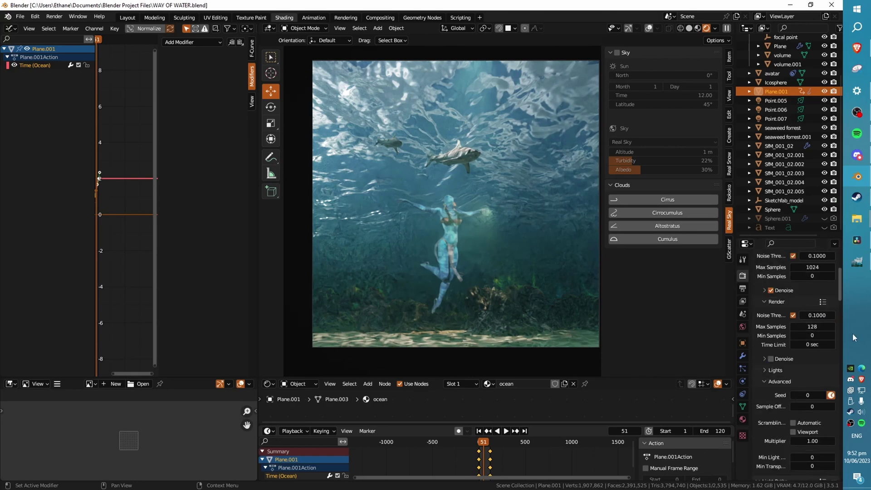
scroll(777, 305, down, 3)
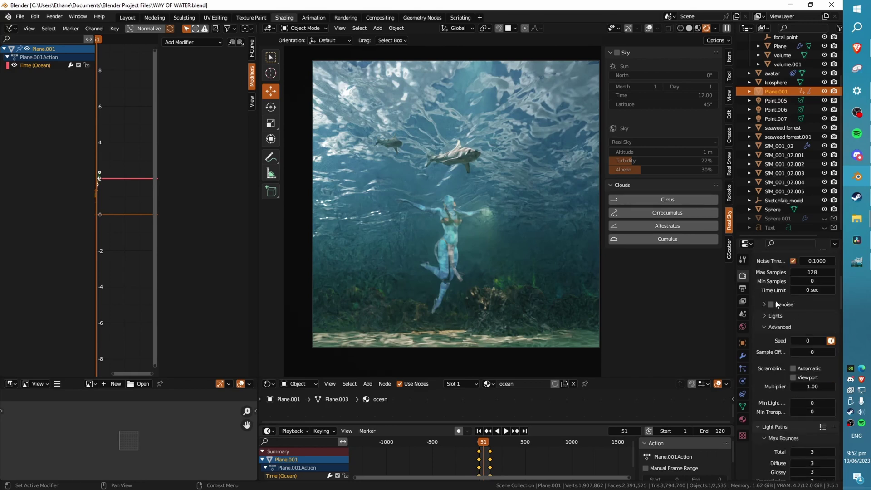
Return to the output properties and check the resolution, frame rate and frame range settings.
click(743, 288)
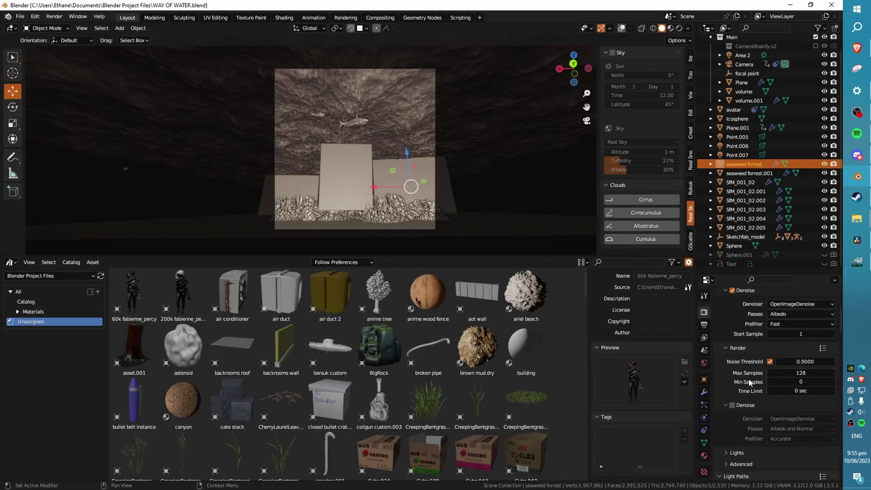
click(704, 324)
scroll(789, 409, down, 2)
scroll(794, 366, up, 2)
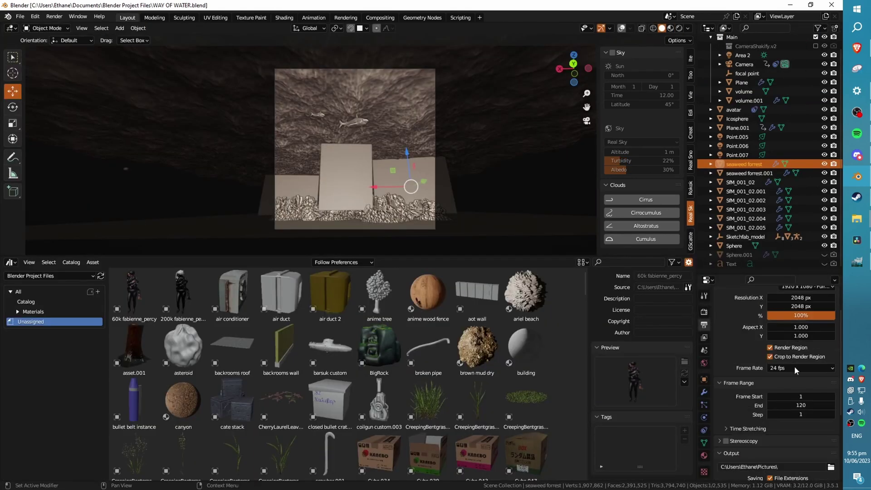
Reopen the render properties and review the viewport and render sampling, denoising, max bounces, clamping and caustics settings.
click(704, 312)
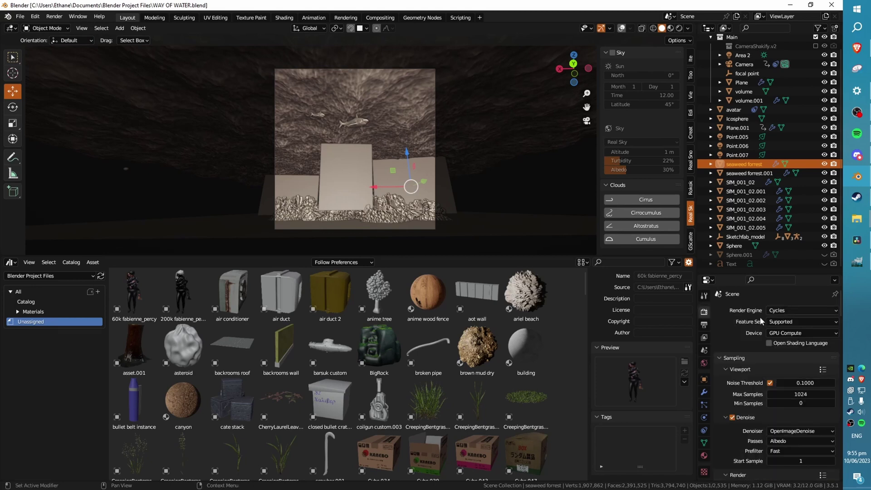
scroll(794, 399, down, 5)
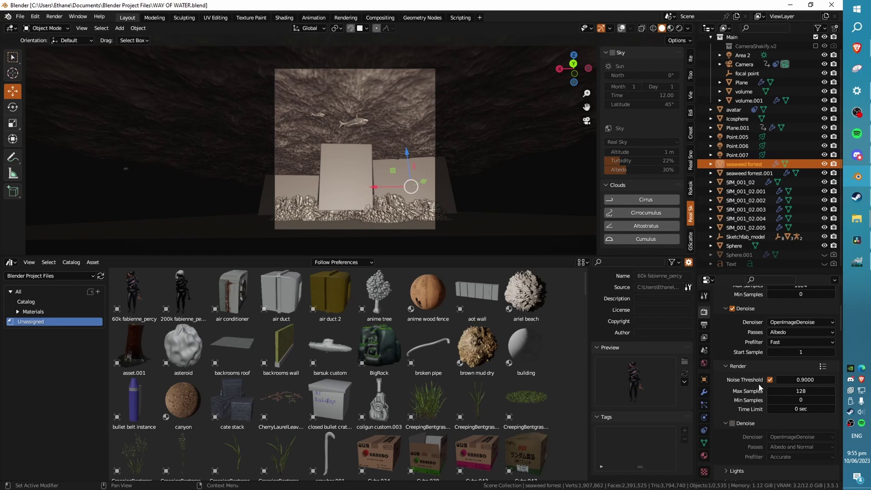
scroll(776, 345, down, 10)
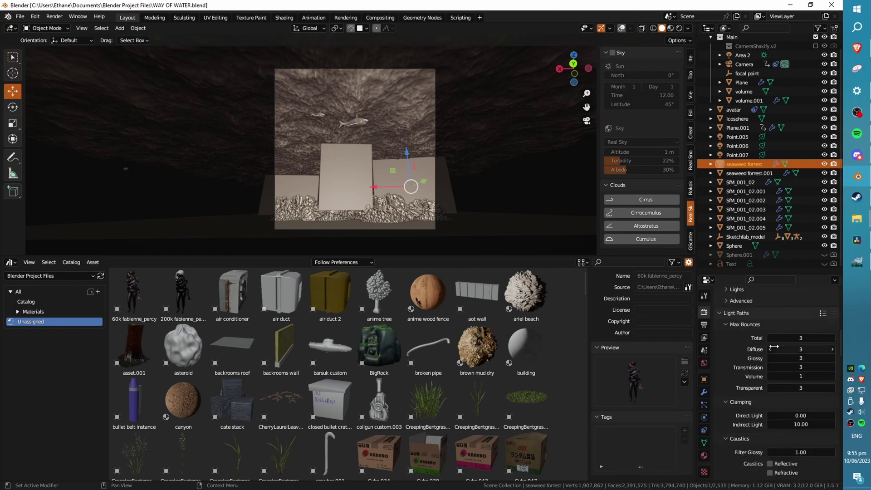
scroll(771, 354, up, 15)
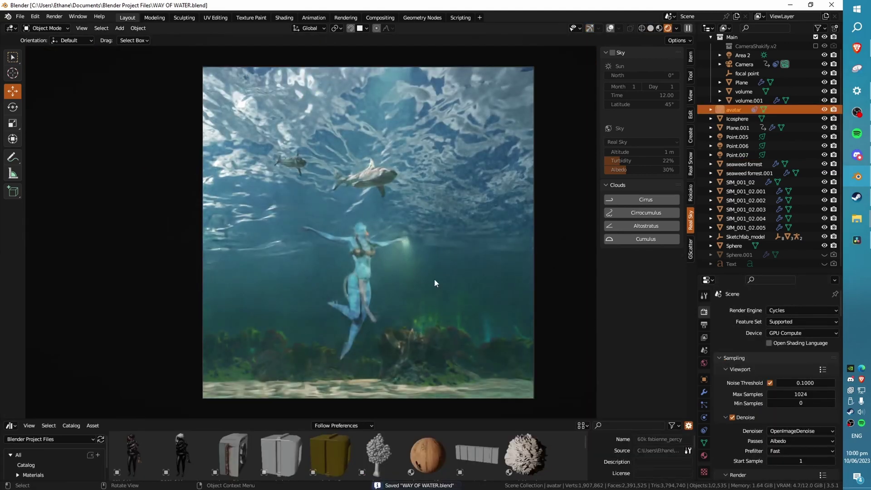
scroll(778, 374, down, 8)
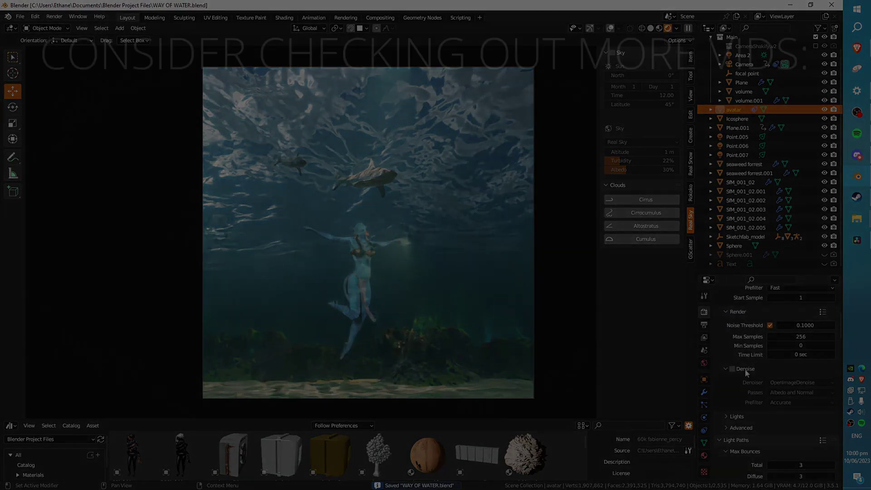